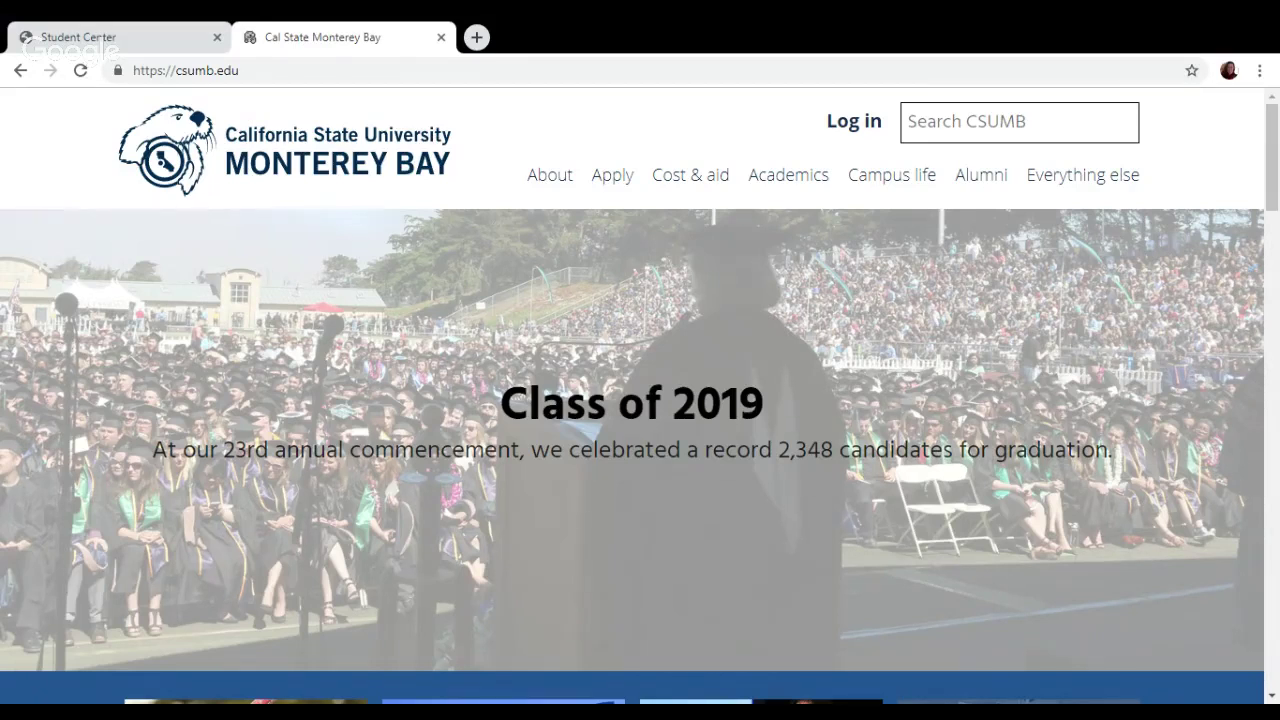
Log in to CSUMB Okta with the student's username and password, retyping a mistyped password.
click(873, 123)
text(ni)
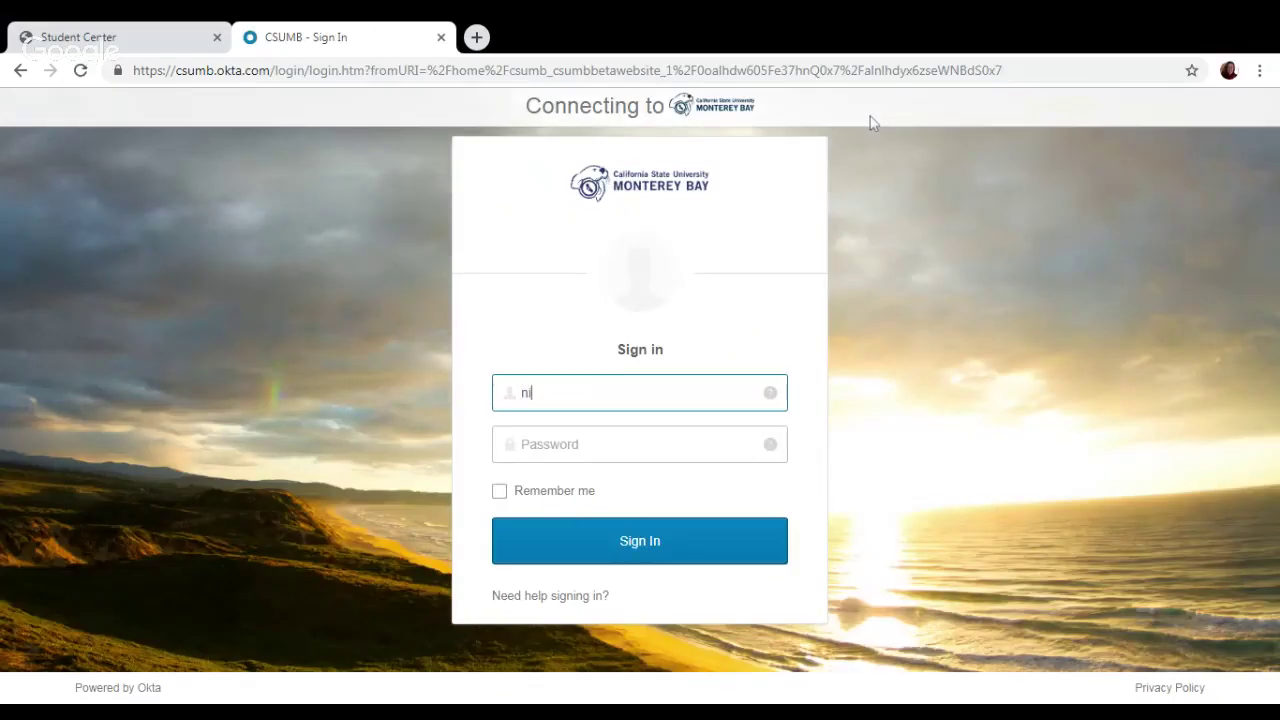
text(el2246)
key(Tab)
text(****)
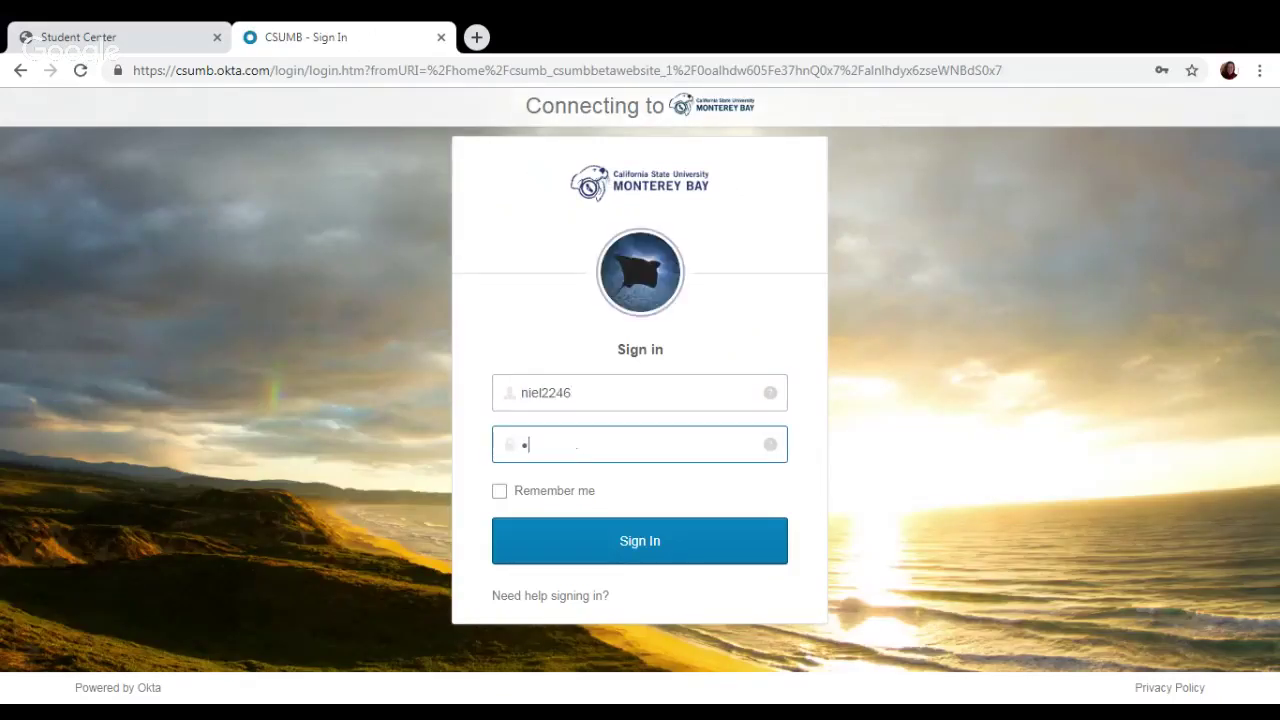
text(*****)
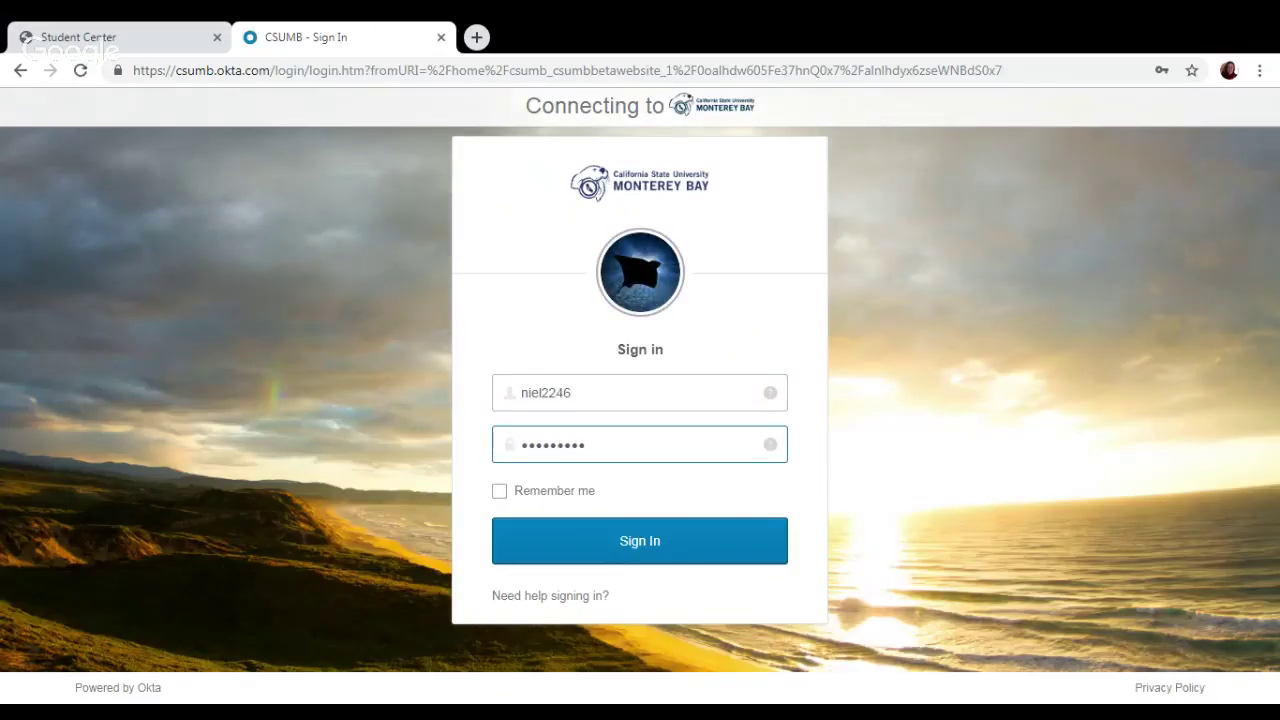
key(BackSpace)
key(BackSpace)
key(BackSpace)
key(BackSpace)
key(BackSpace)
key(BackSpace)
key(BackSpace)
key(BackSpace)
key(BackSpace)
text(**************)
key(Return)
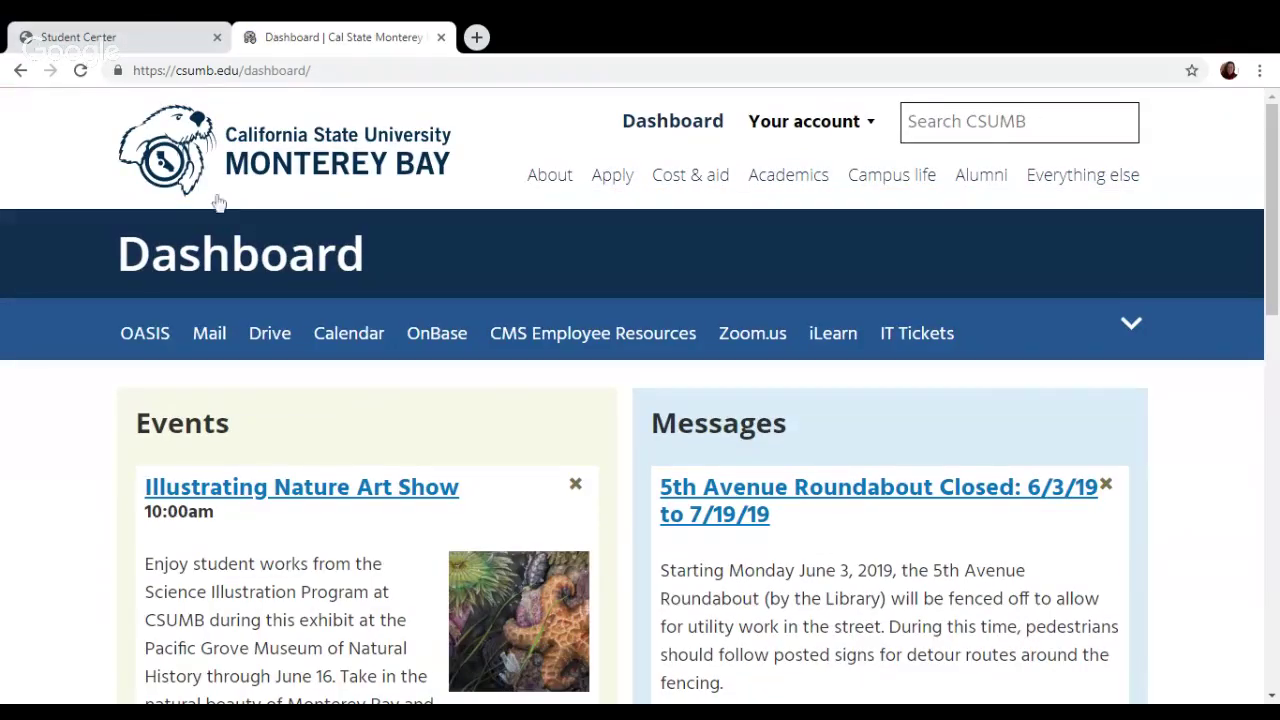
Switch to the Student Center page to reach Schedule Planner.
click(103, 45)
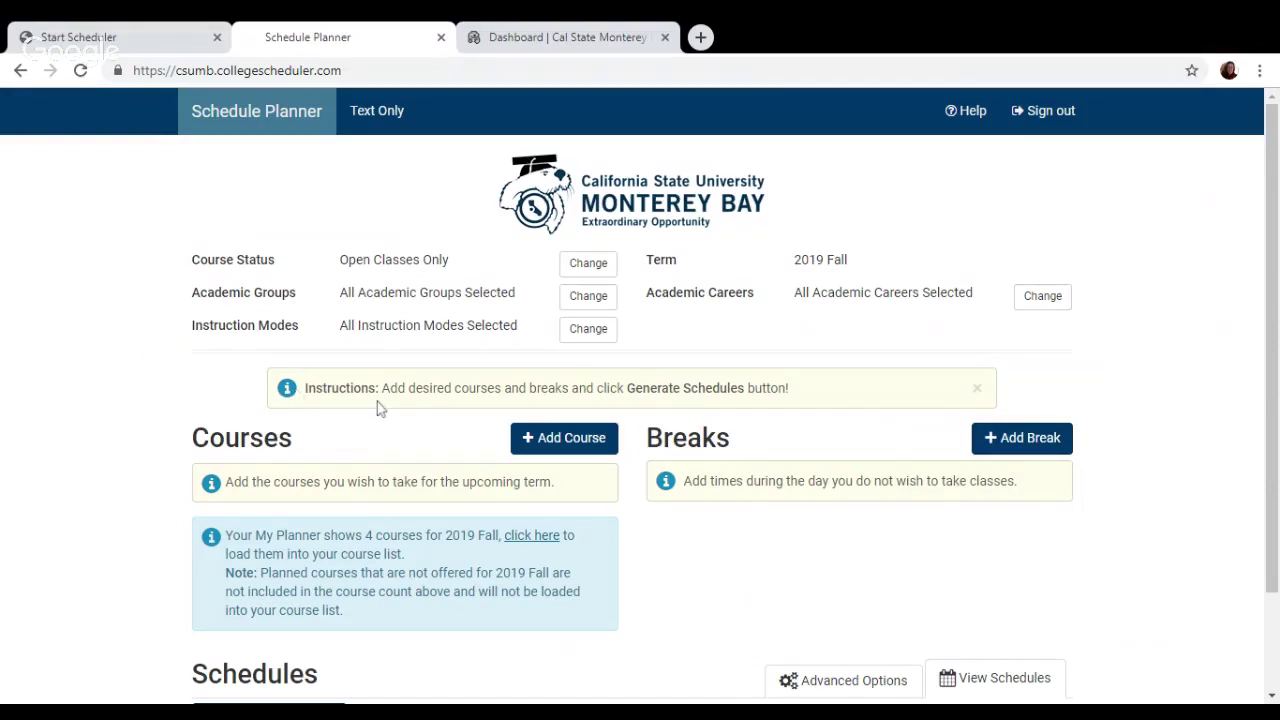
Add CHEM 109 Introductory Chemistry to the course list.
click(568, 447)
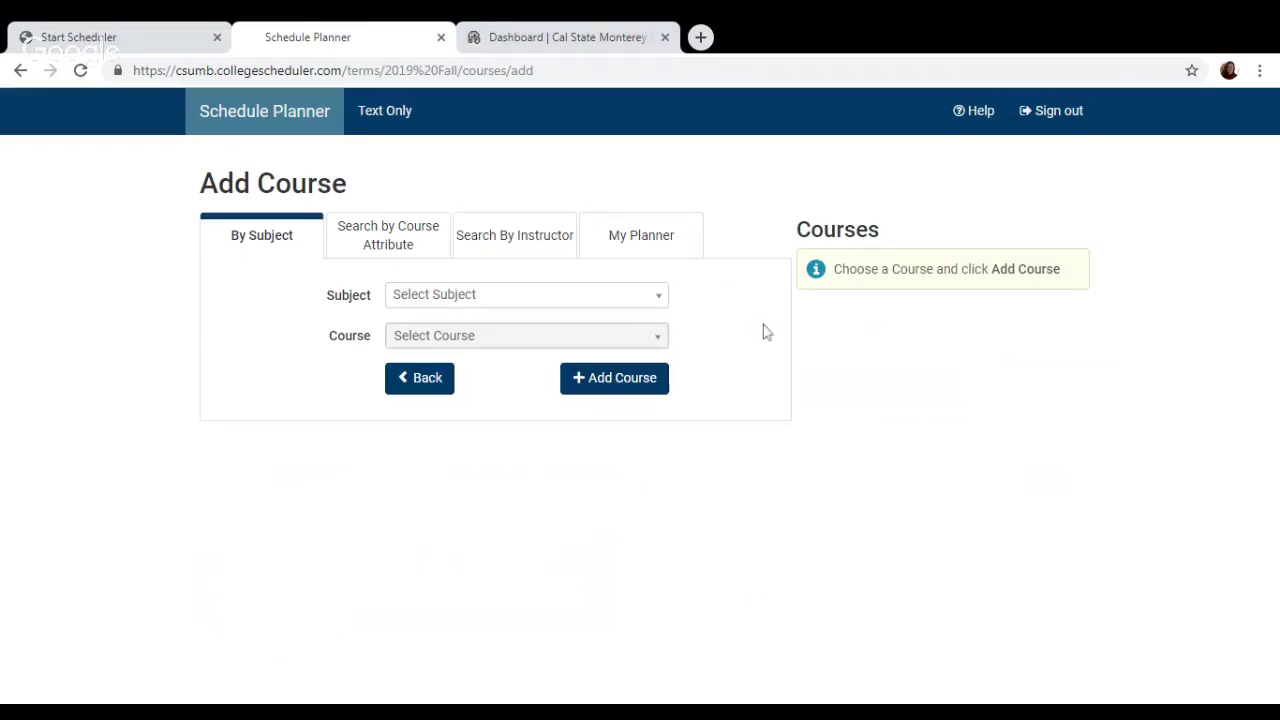
click(436, 304)
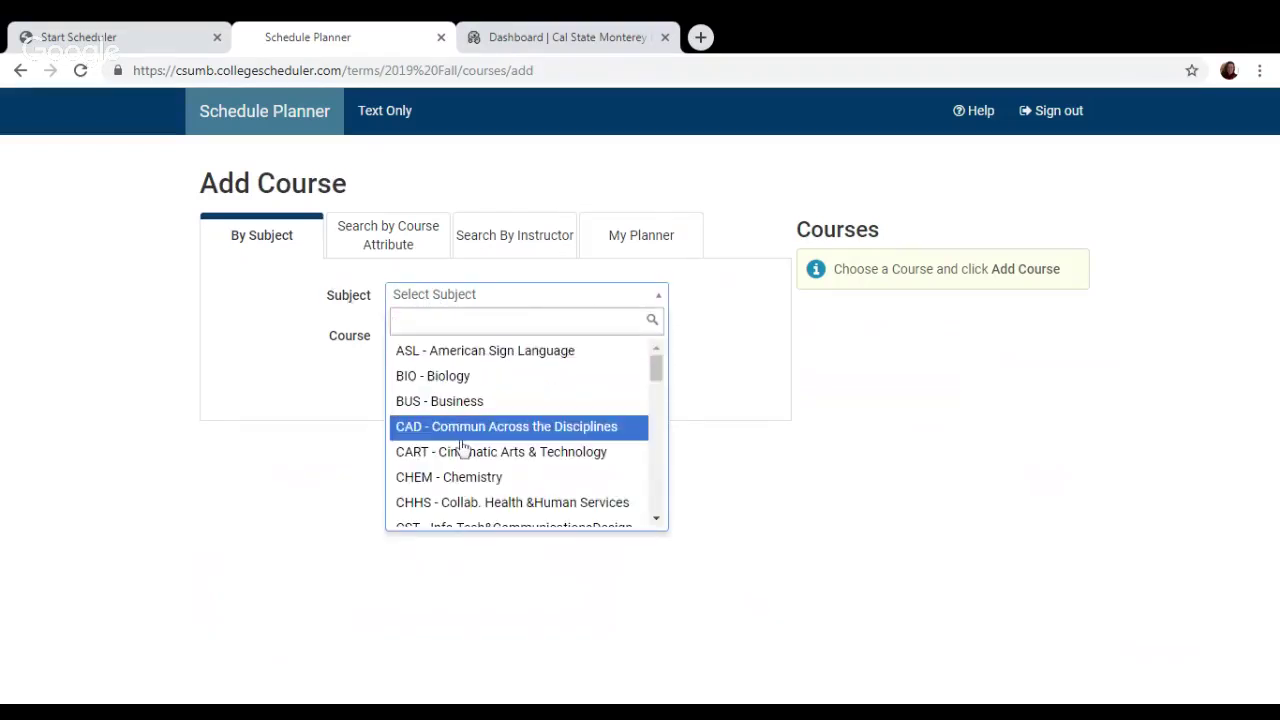
click(484, 482)
click(531, 338)
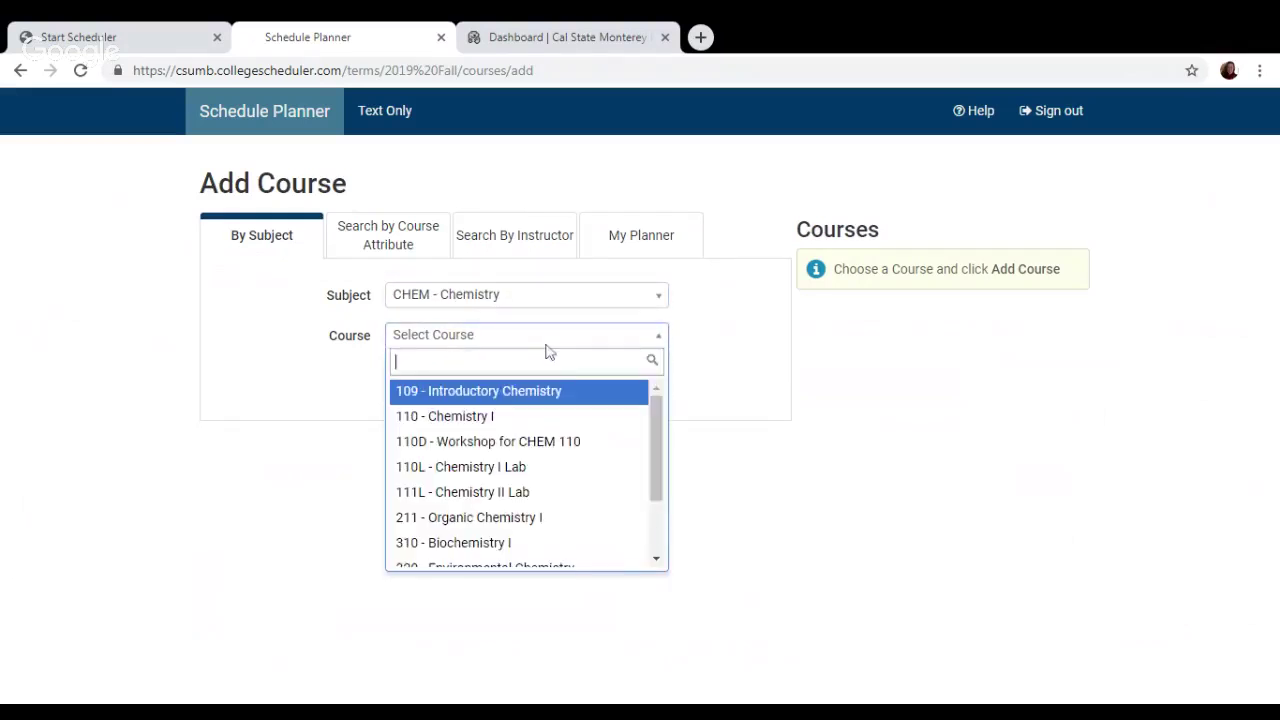
click(531, 391)
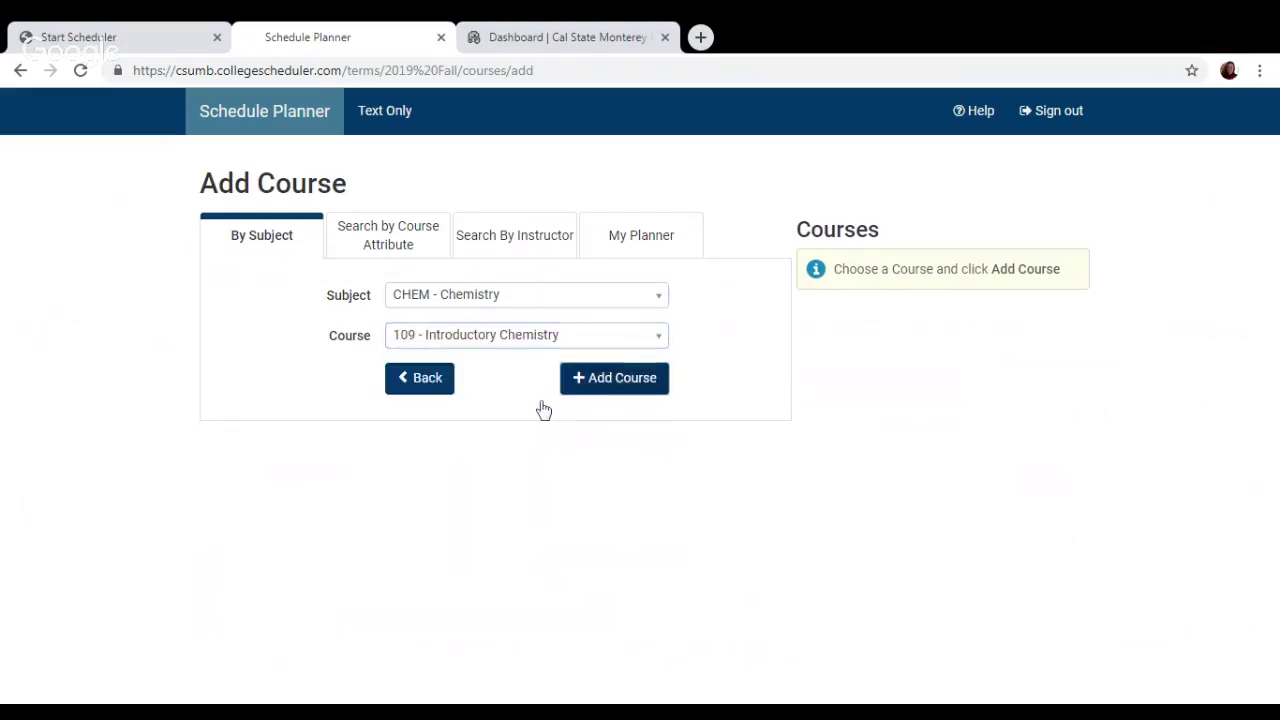
click(624, 382)
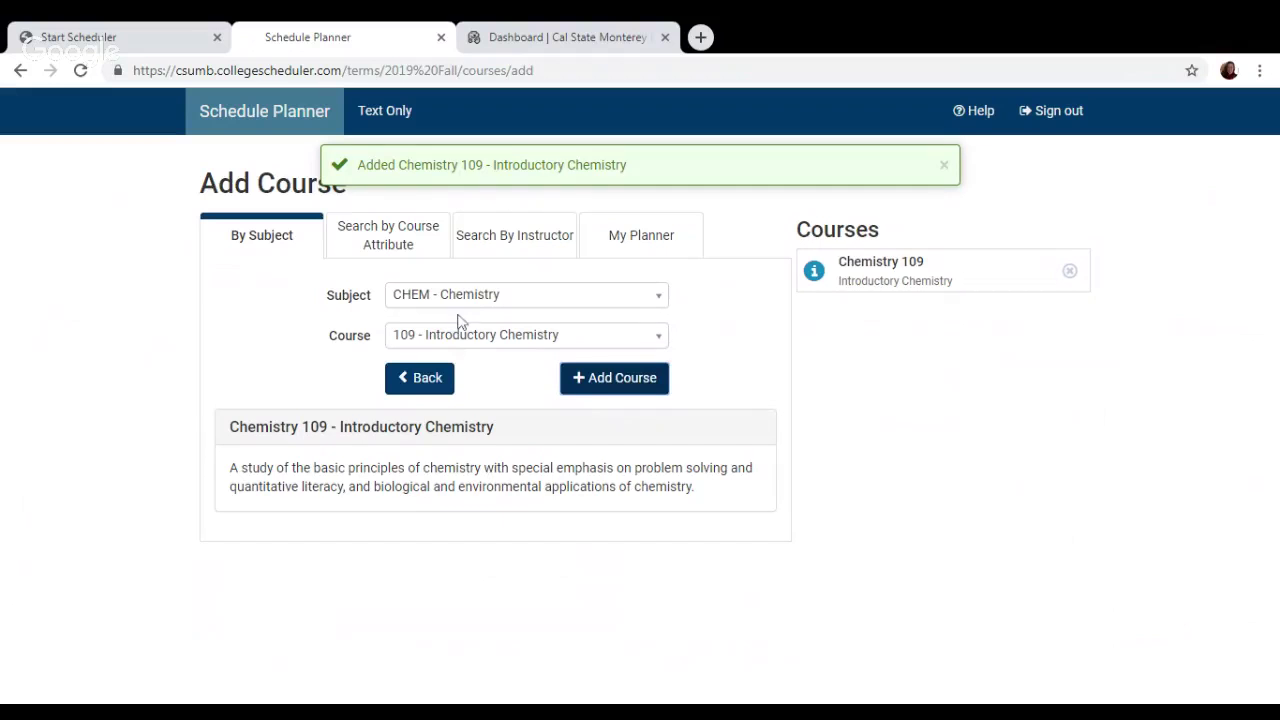
Add FYS 146 Comp. Ethnic Experiences to the course list.
click(553, 300)
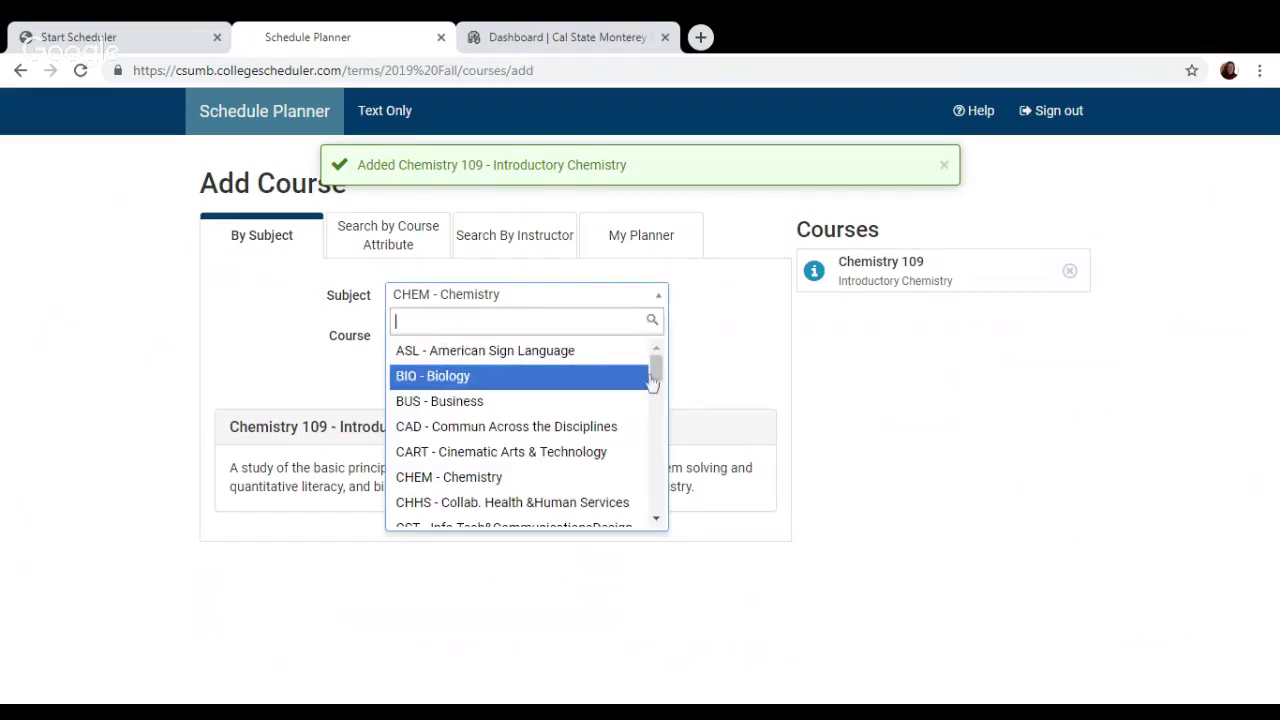
drag(655, 368, 658, 404)
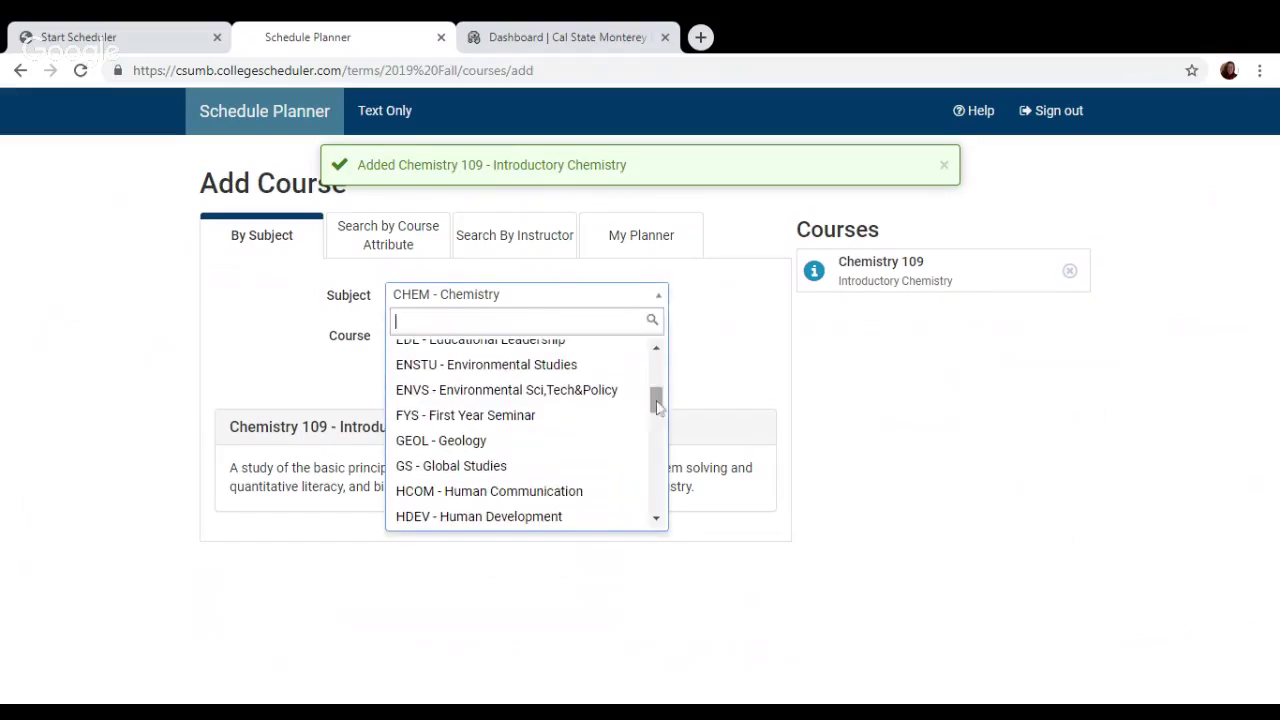
click(529, 414)
click(553, 340)
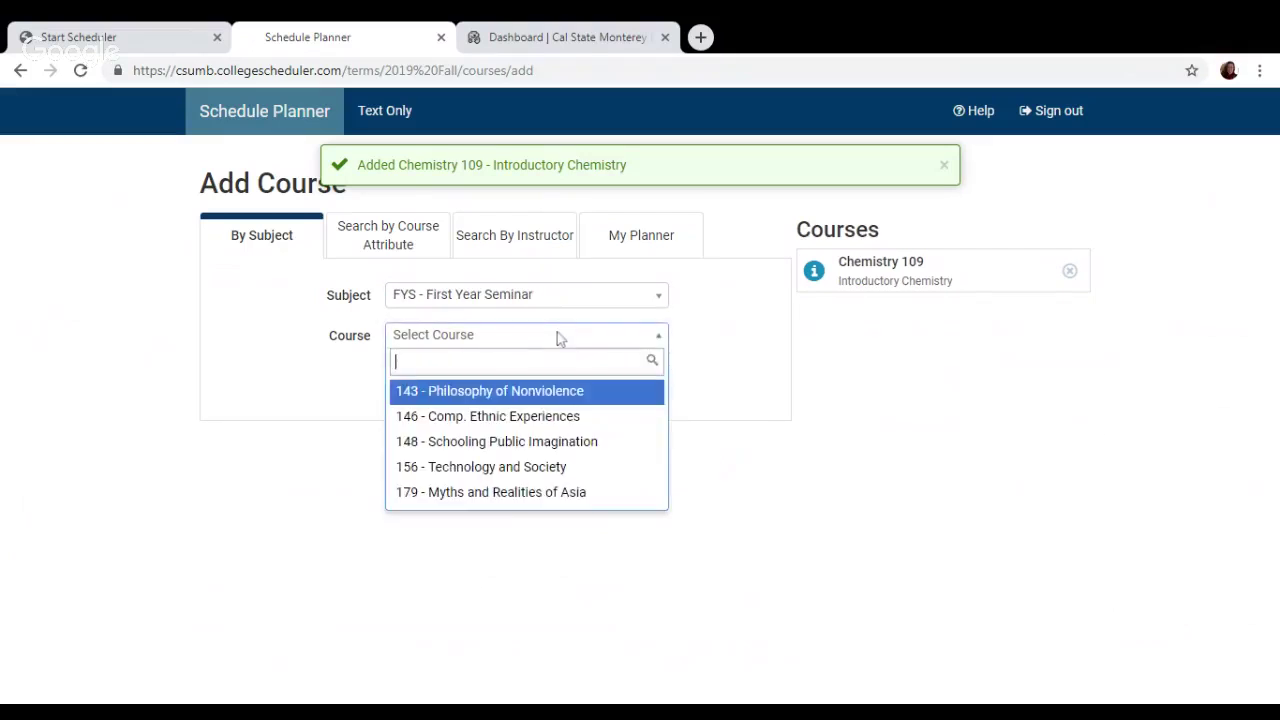
click(551, 417)
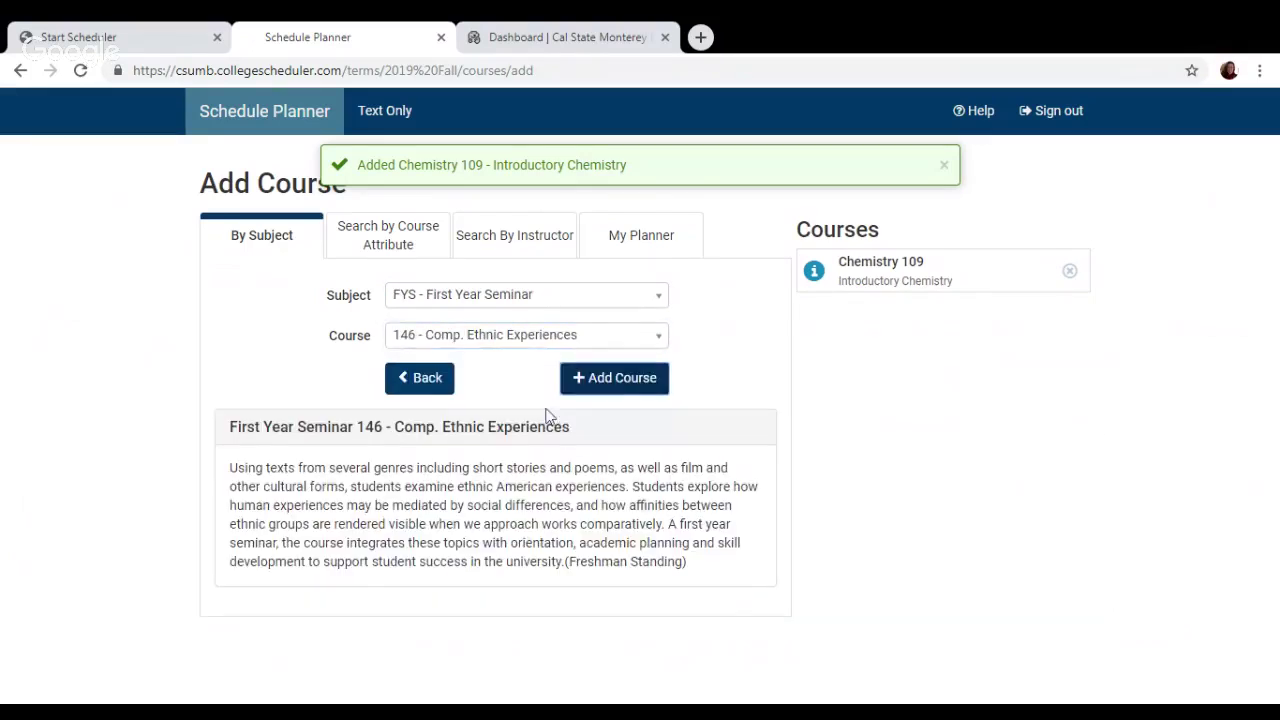
click(622, 379)
Add HCOM 110 Fundamentals of Speaking & Listening to the course list.
click(550, 294)
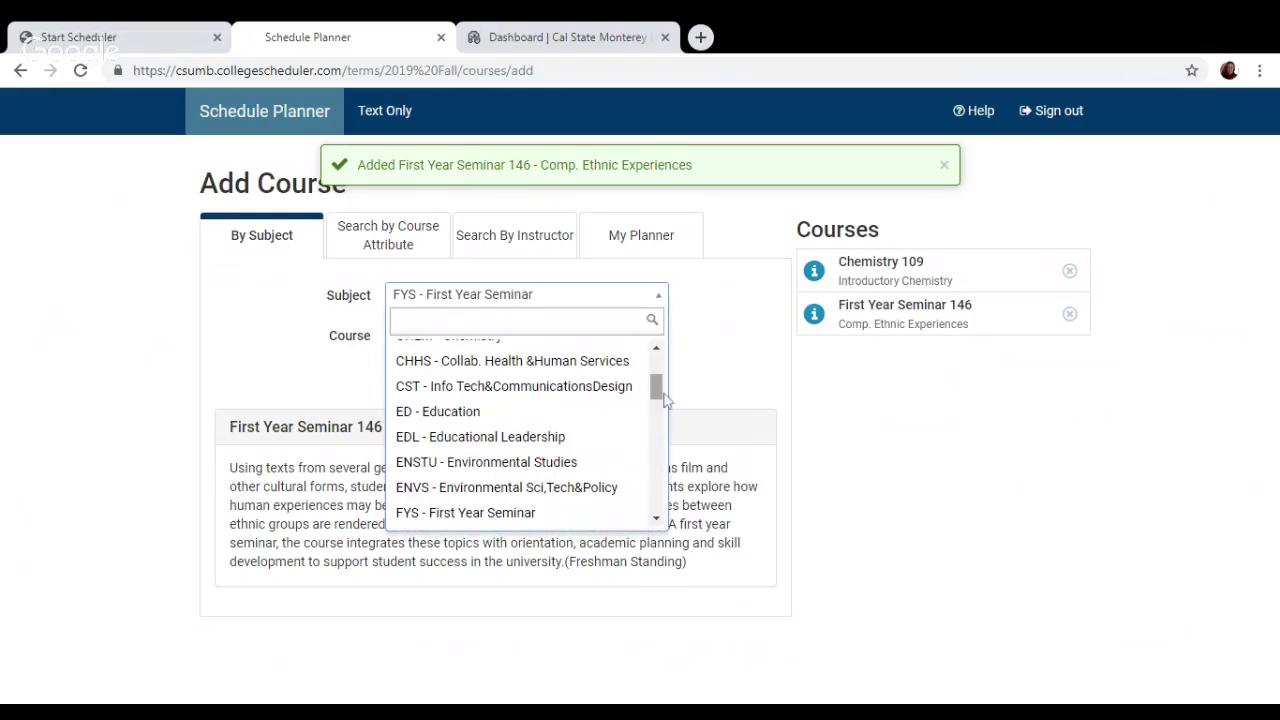
drag(658, 392, 658, 420)
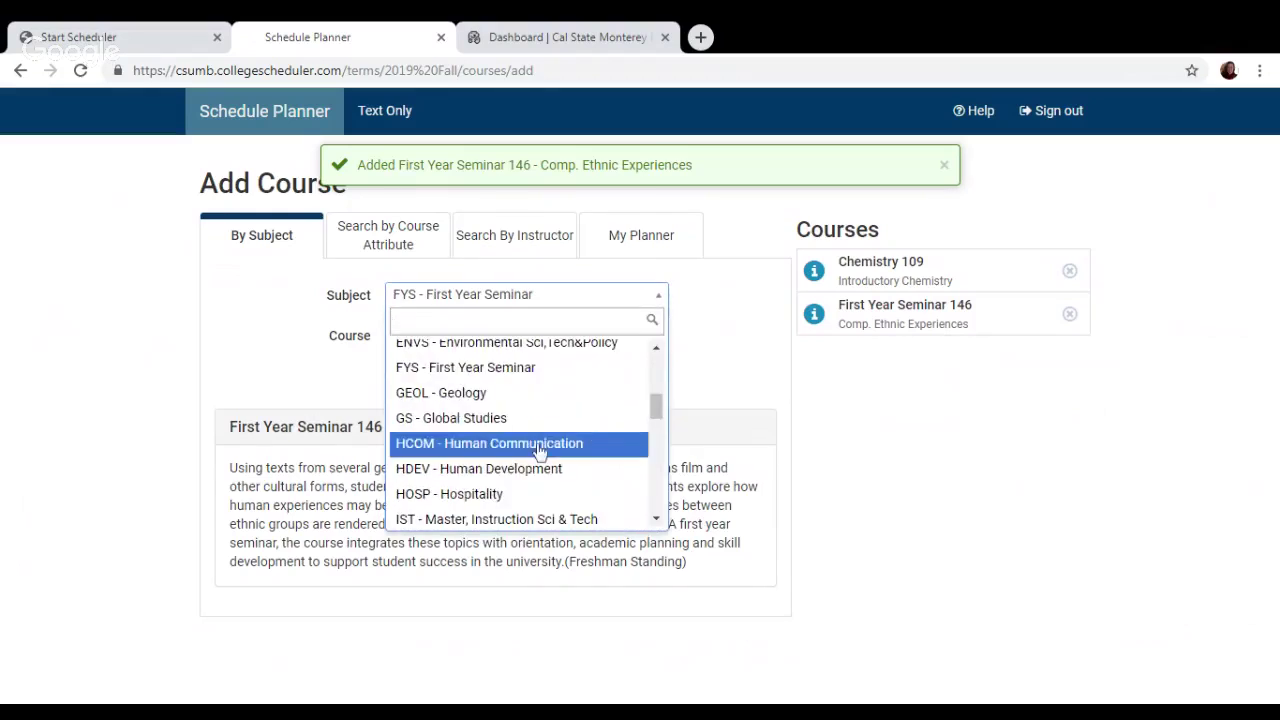
click(540, 446)
click(548, 348)
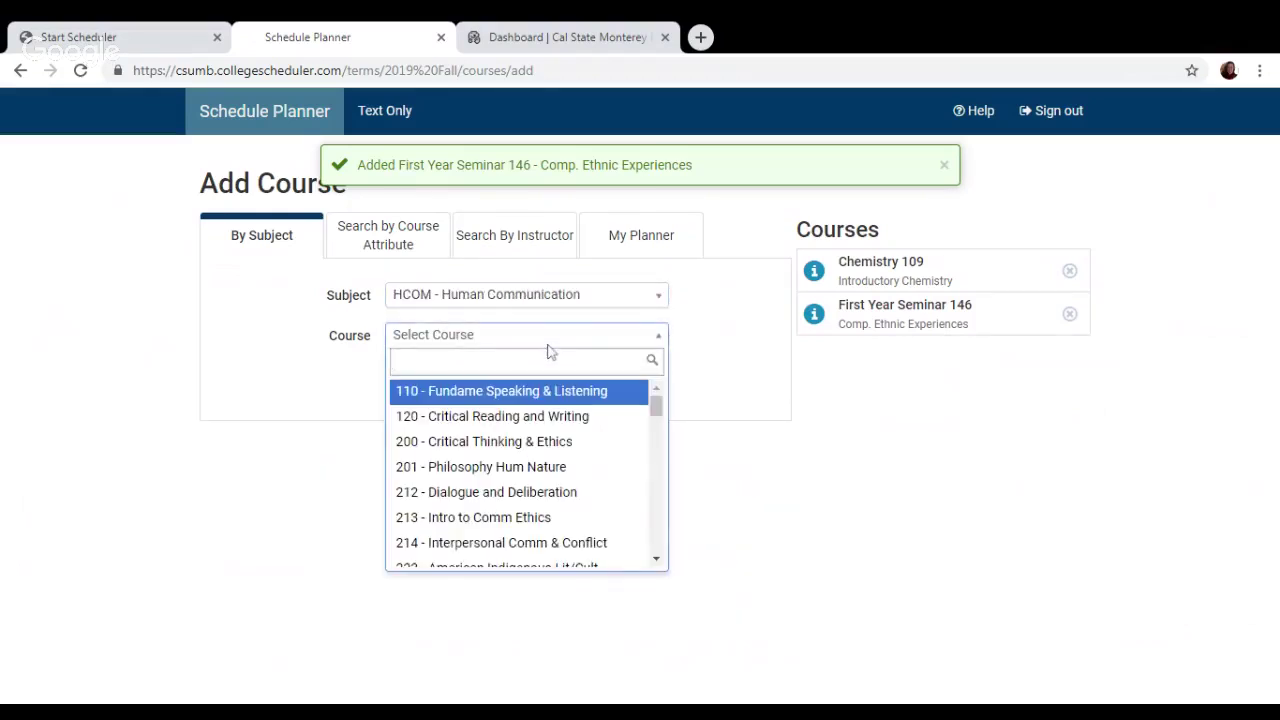
click(539, 392)
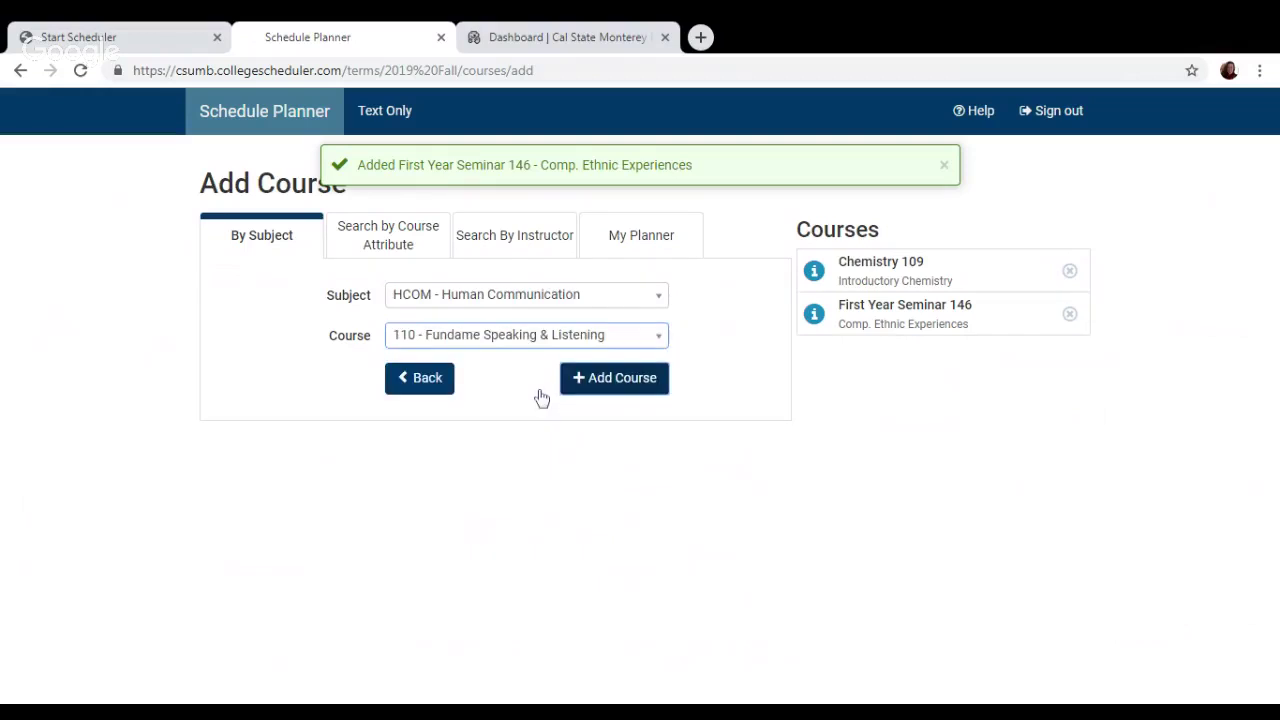
click(613, 386)
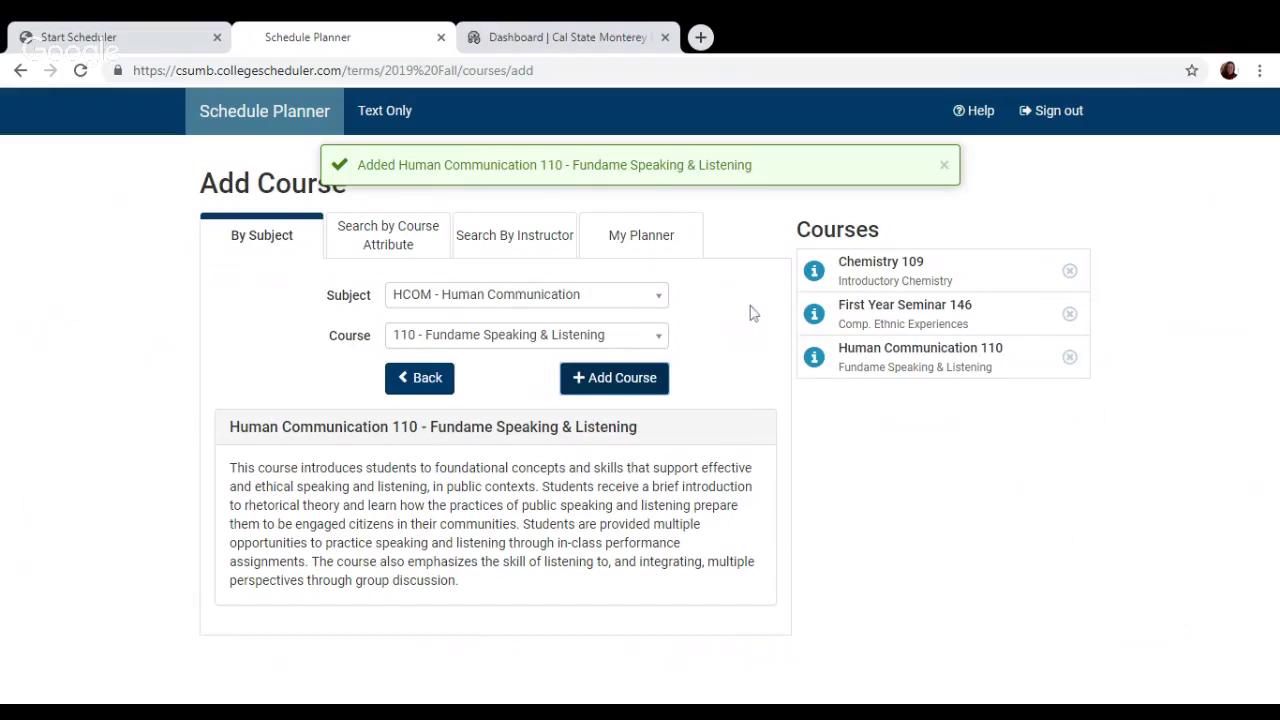
Search courses by attribute with Critical Thinking chosen as the attribute.
click(380, 246)
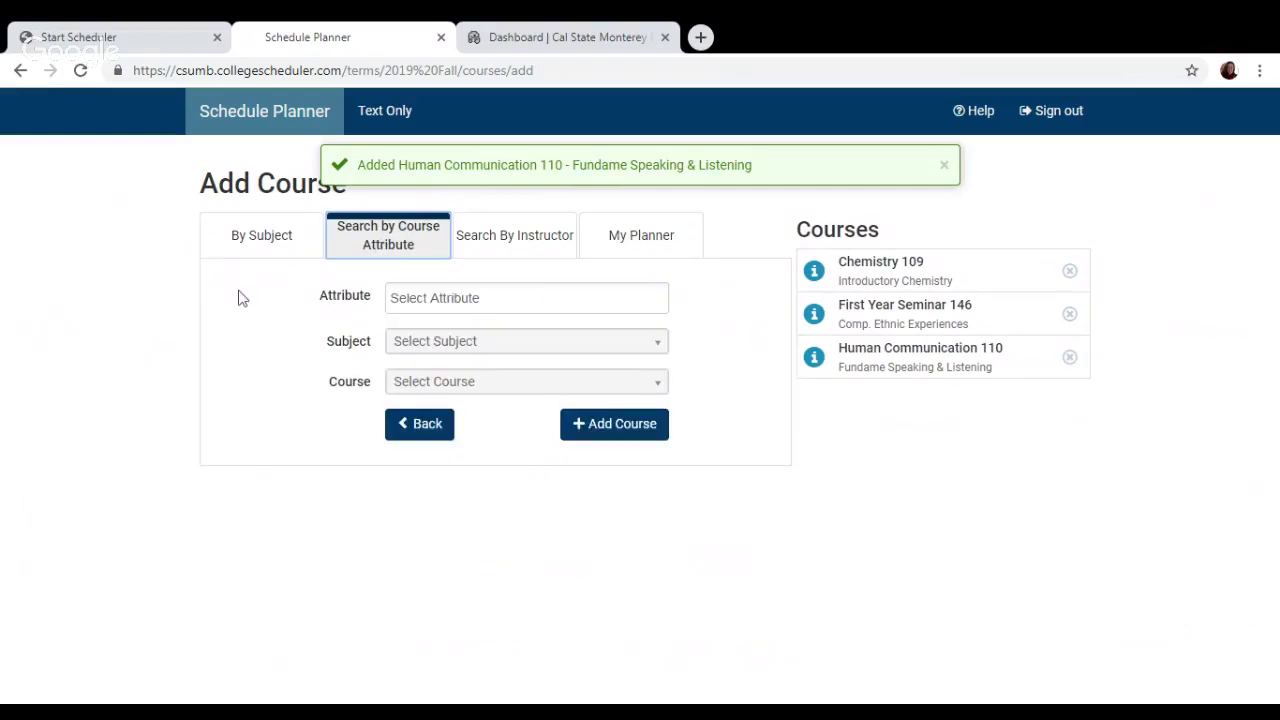
click(520, 297)
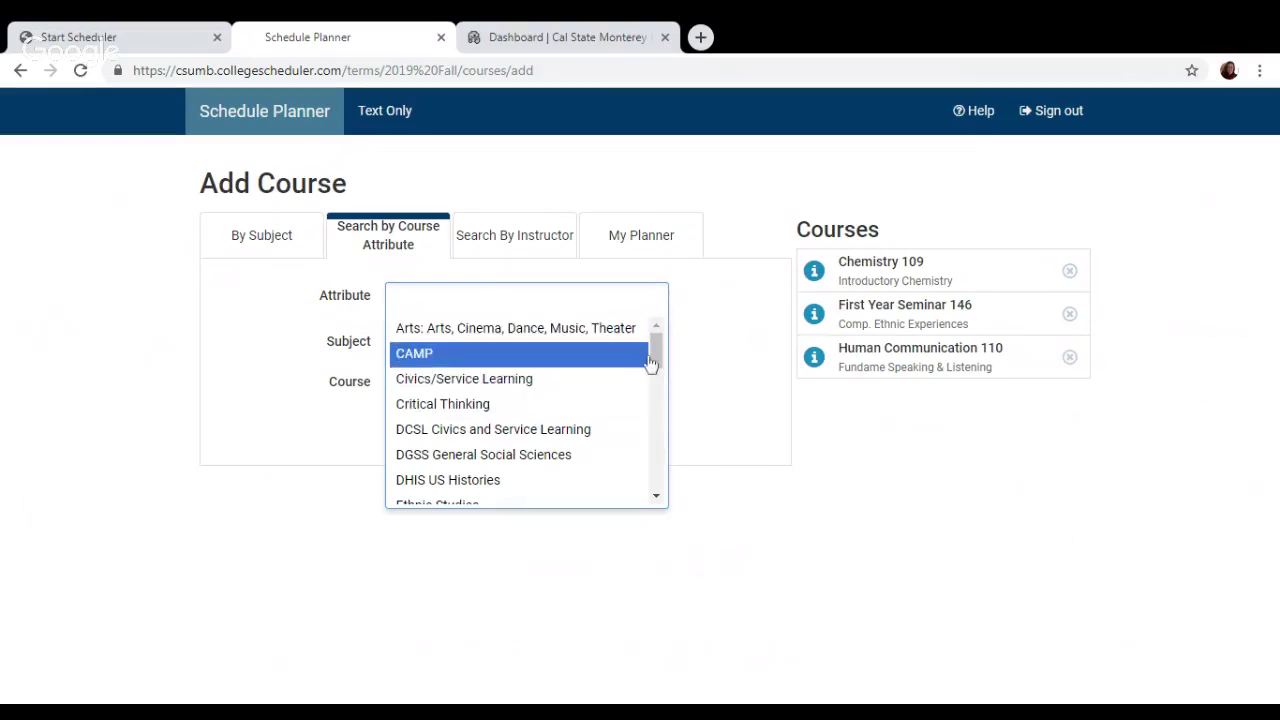
mouse_move(652, 369)
mouse_down()
mouse_move(664, 473)
mouse_move(671, 371)
mouse_up()
click(530, 366)
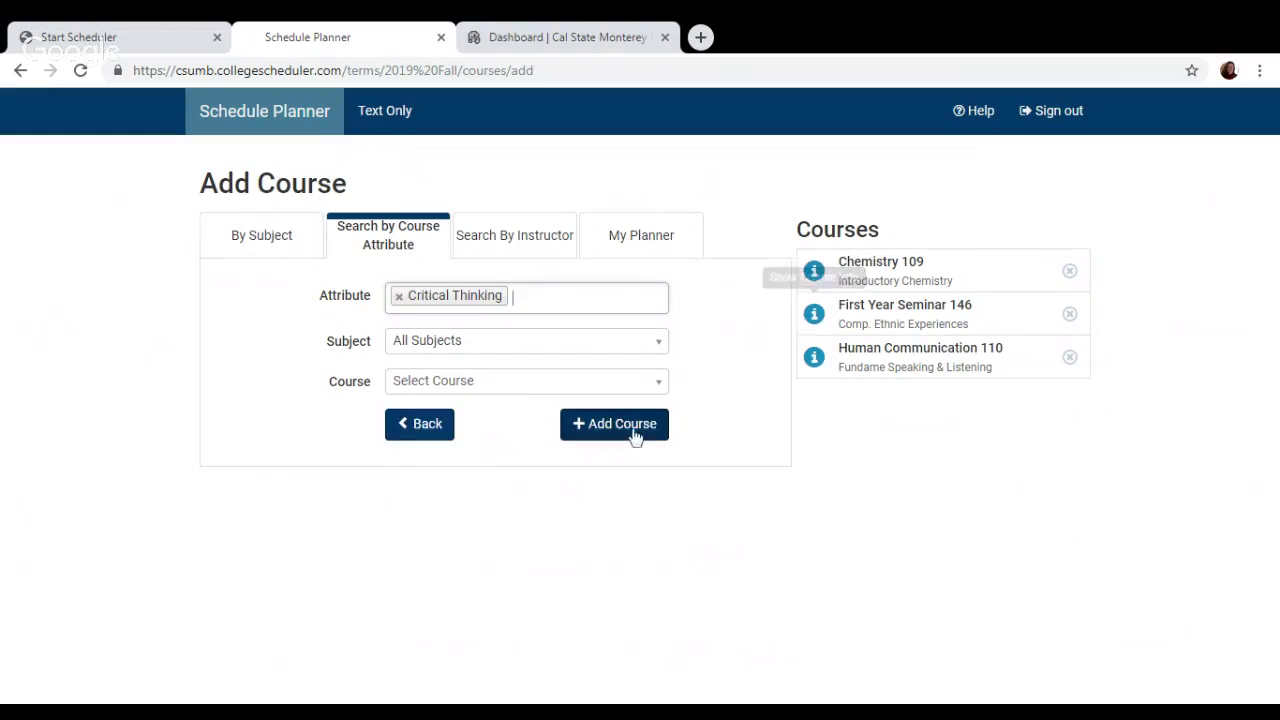
Go back to the main planner page and scroll down to the Courses list.
click(425, 424)
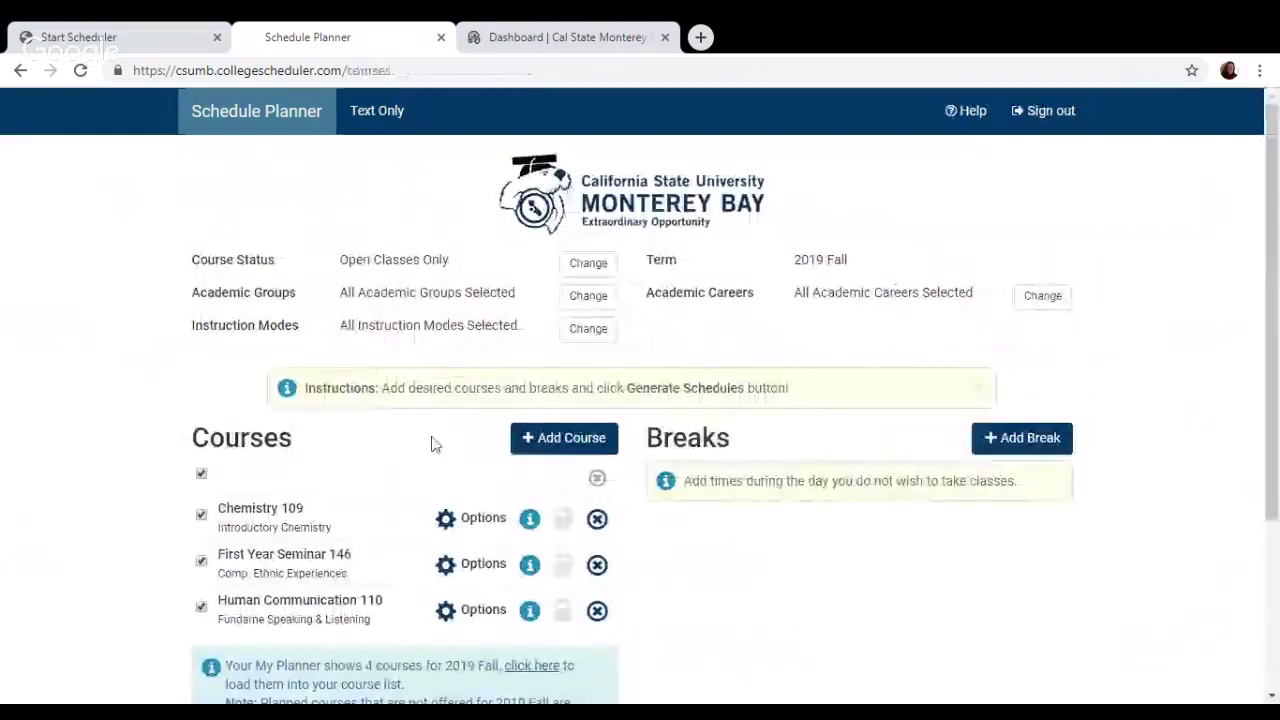
scroll(430, 443, down, 2)
scroll(783, 323, down, 1)
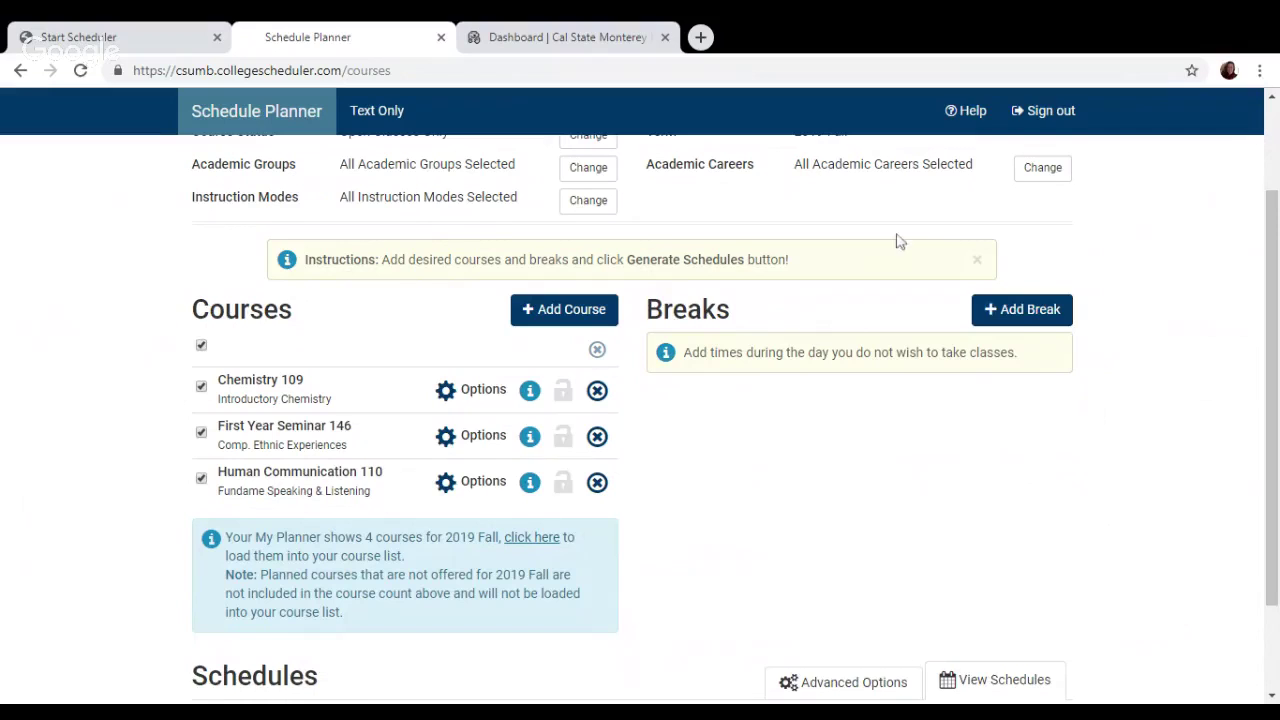
click(1050, 324)
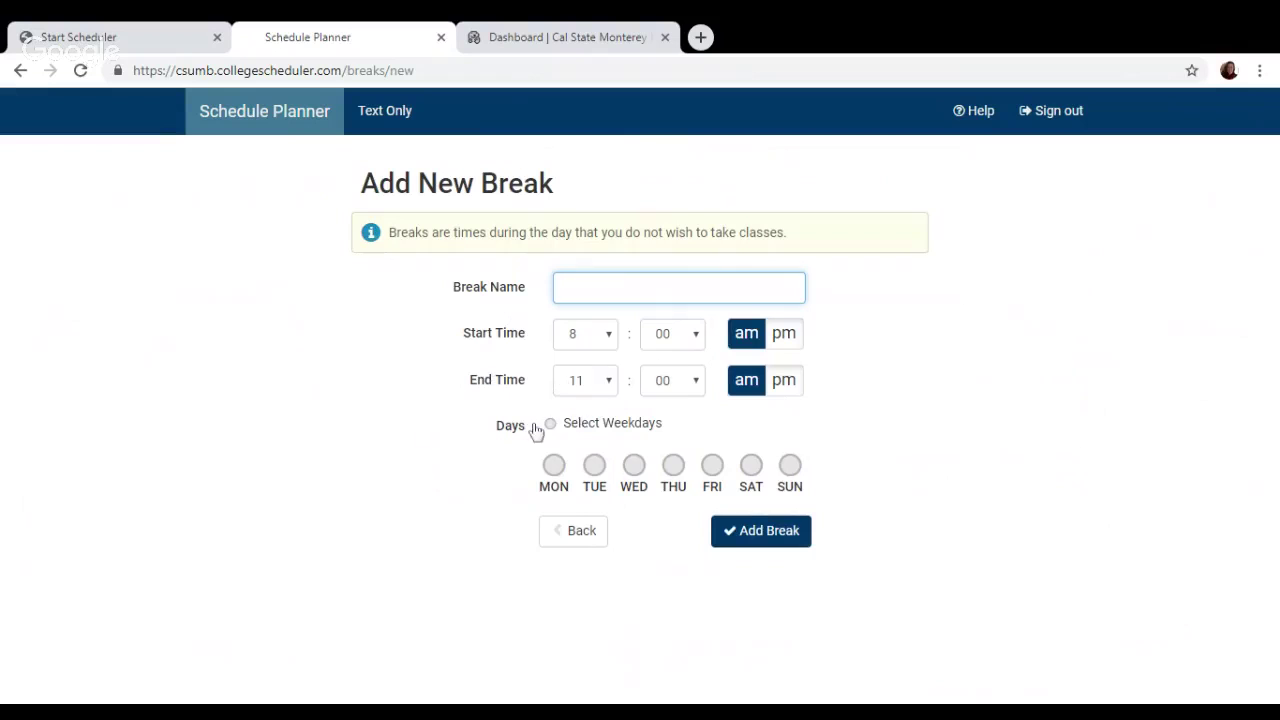
click(558, 536)
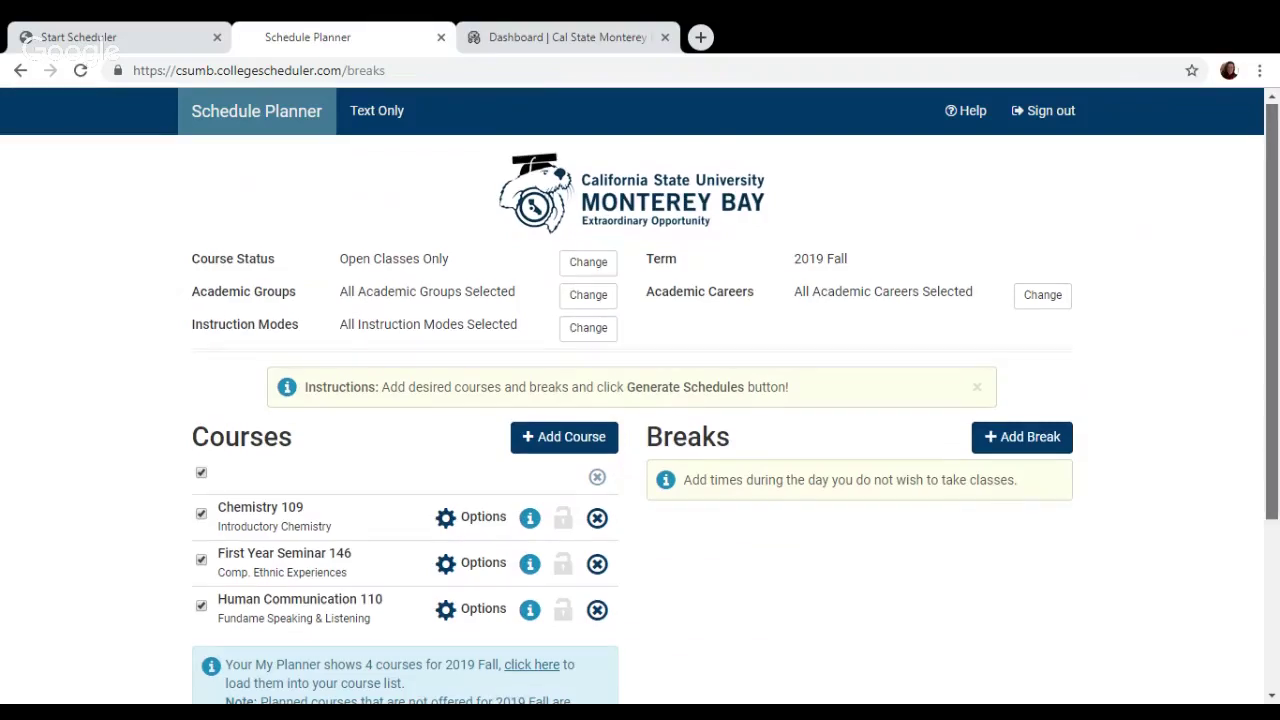
drag(1273, 227, 1274, 399)
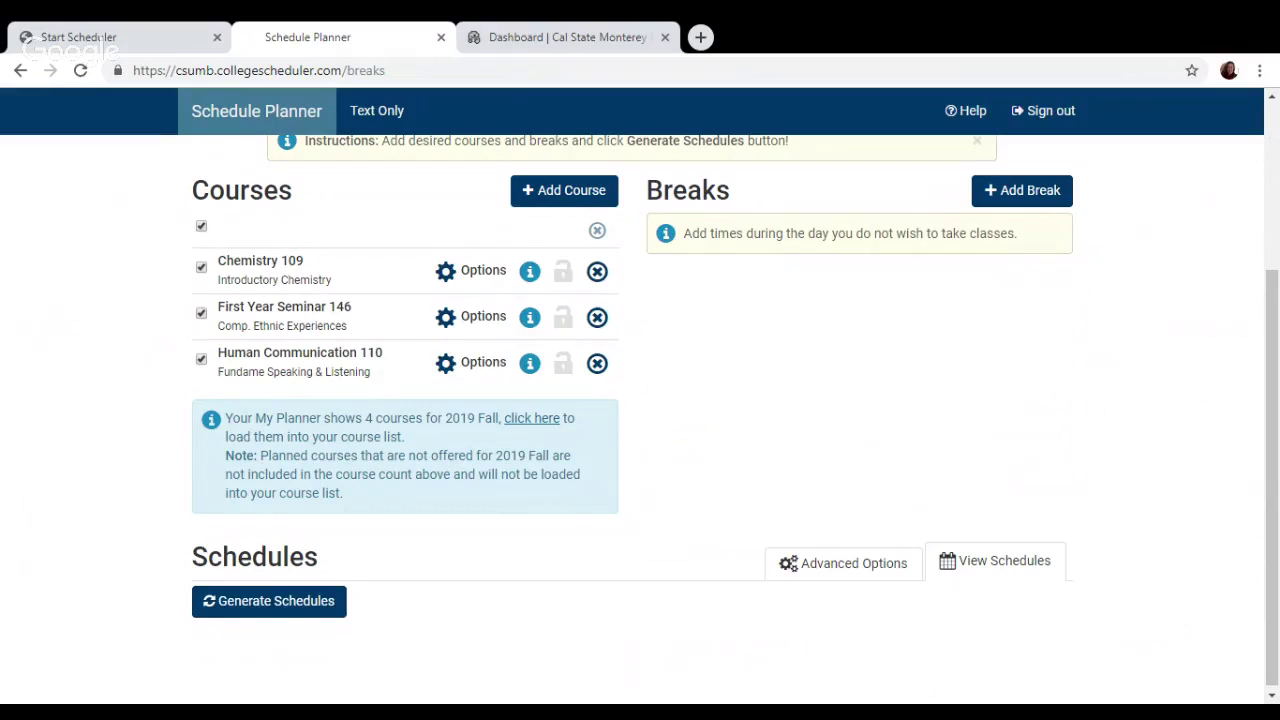
scroll(1272, 480, down, 1)
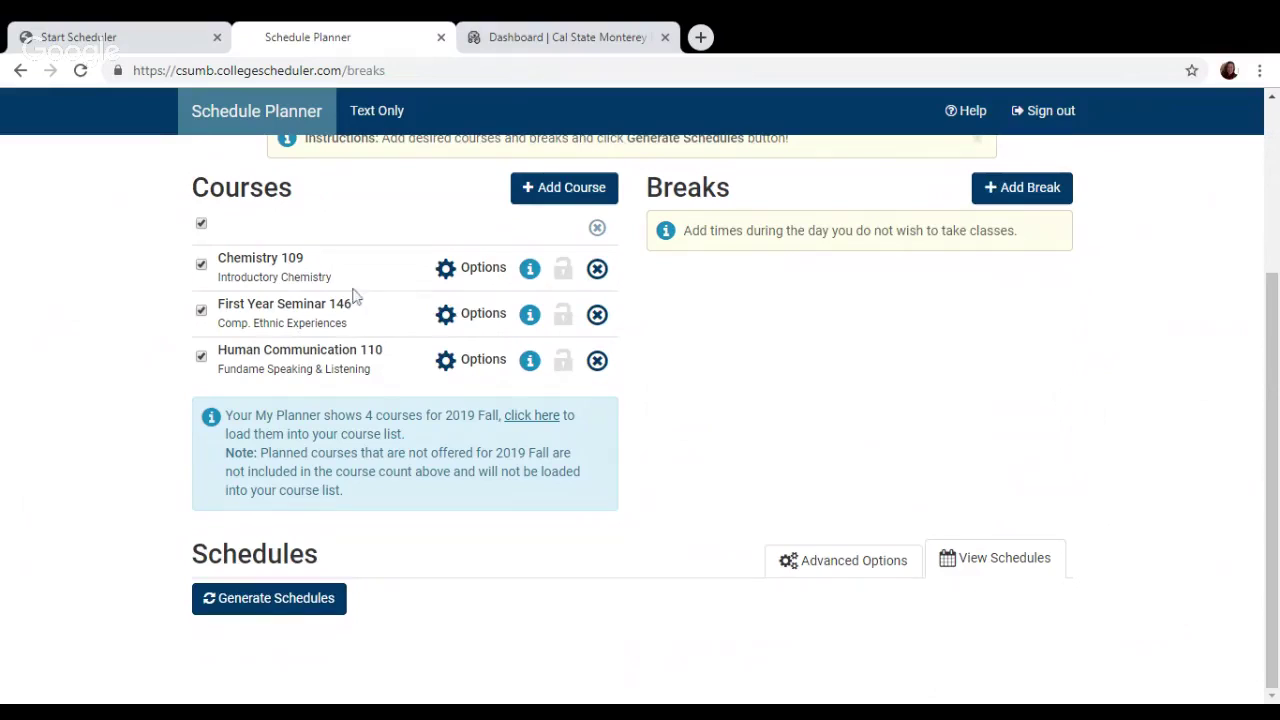
Generate the 83 possible schedules and view Schedule 1 as a weekly calendar.
click(259, 594)
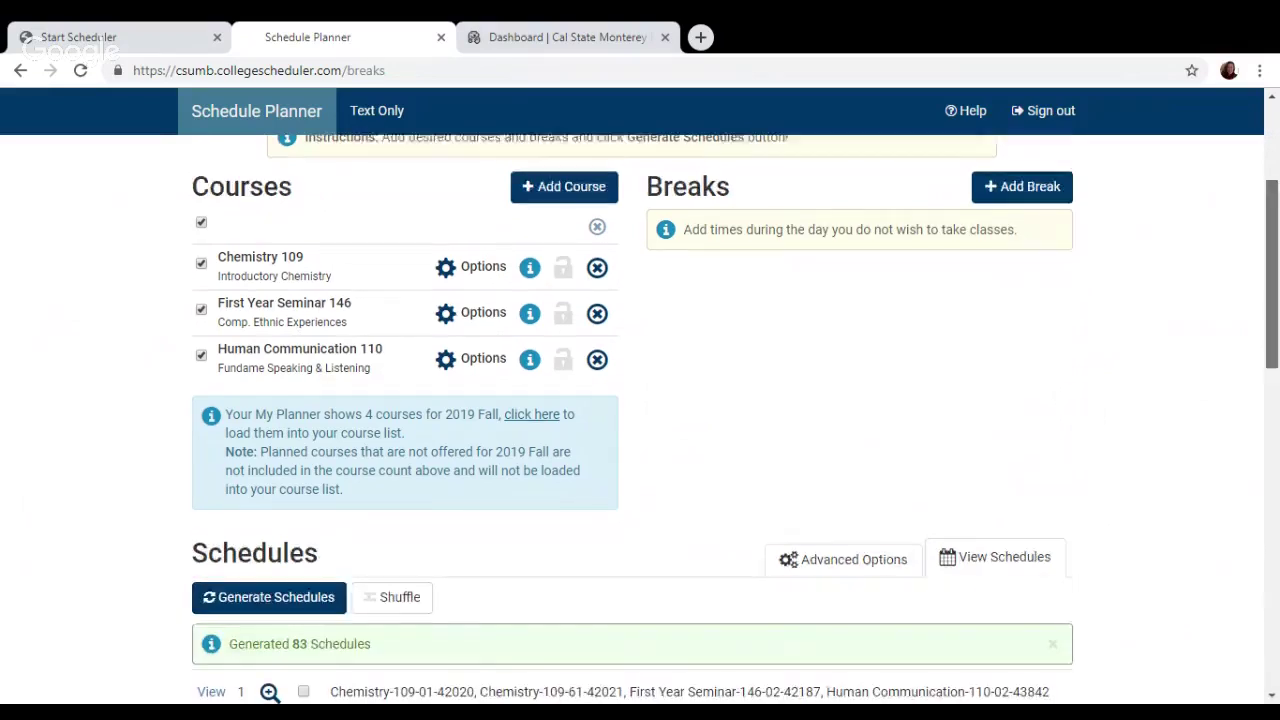
scroll(1272, 318, down, 3)
scroll(1272, 318, down, 1)
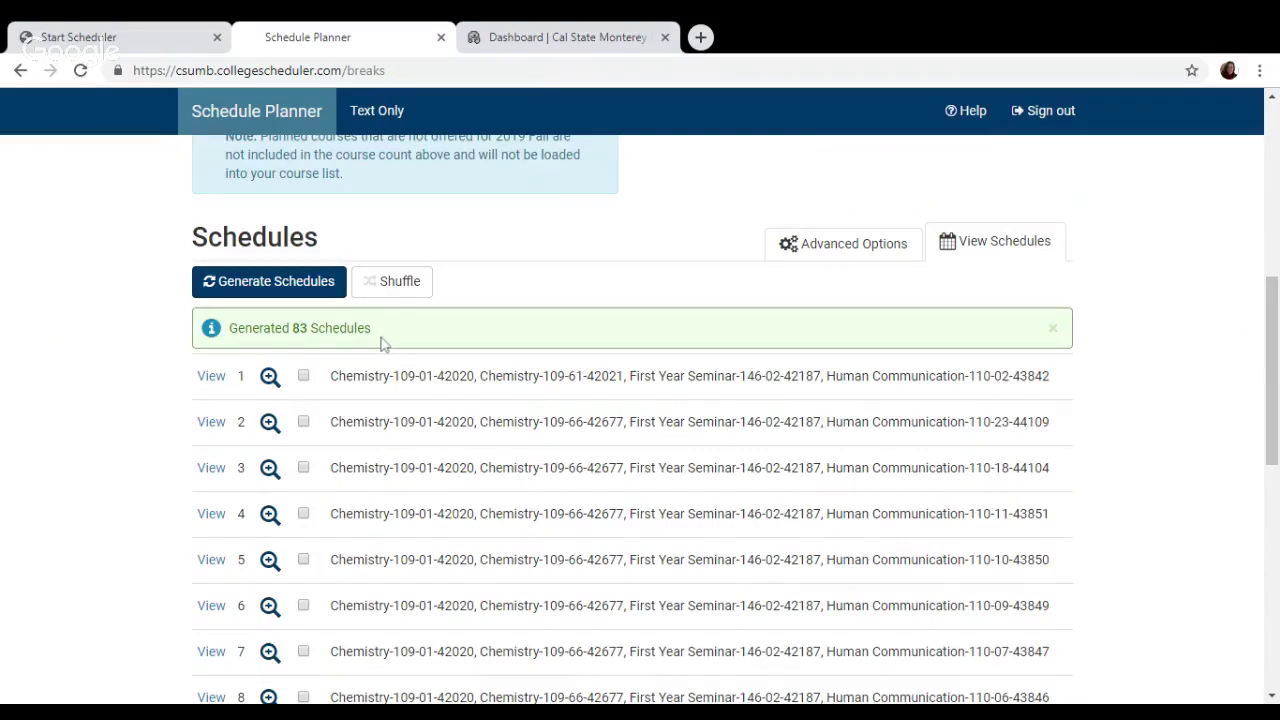
drag(1275, 332, 1274, 386)
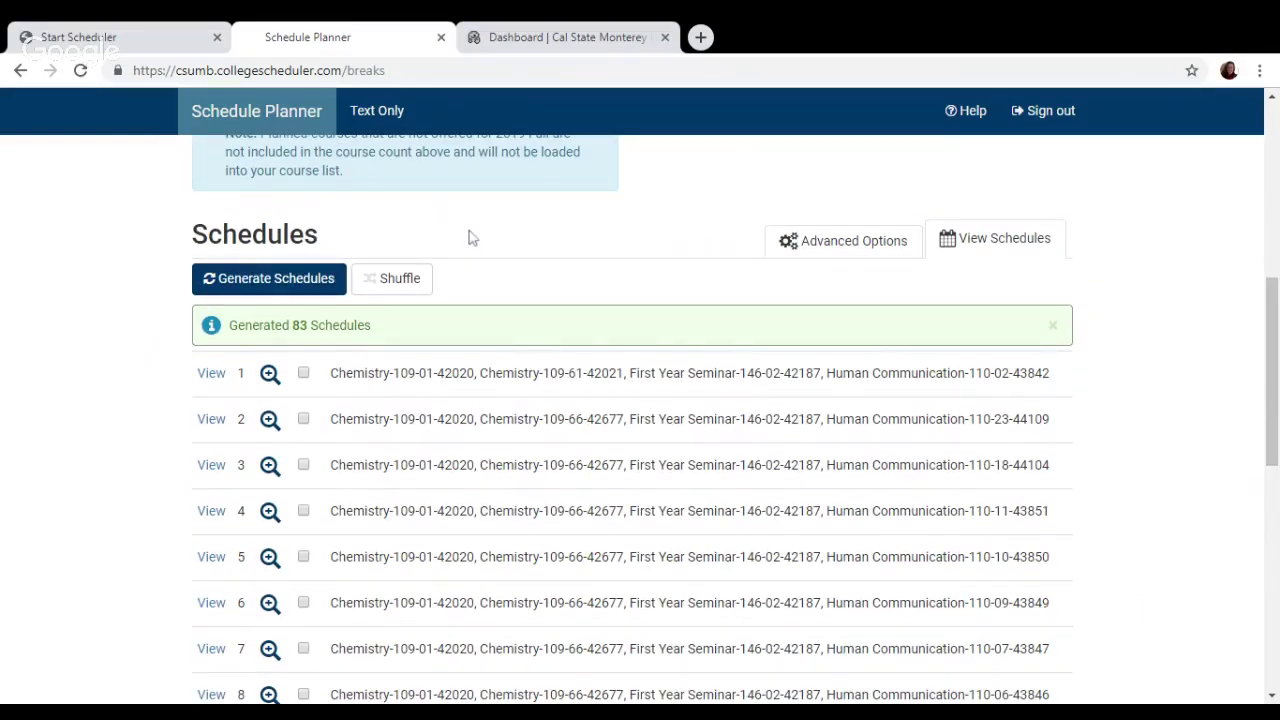
click(214, 380)
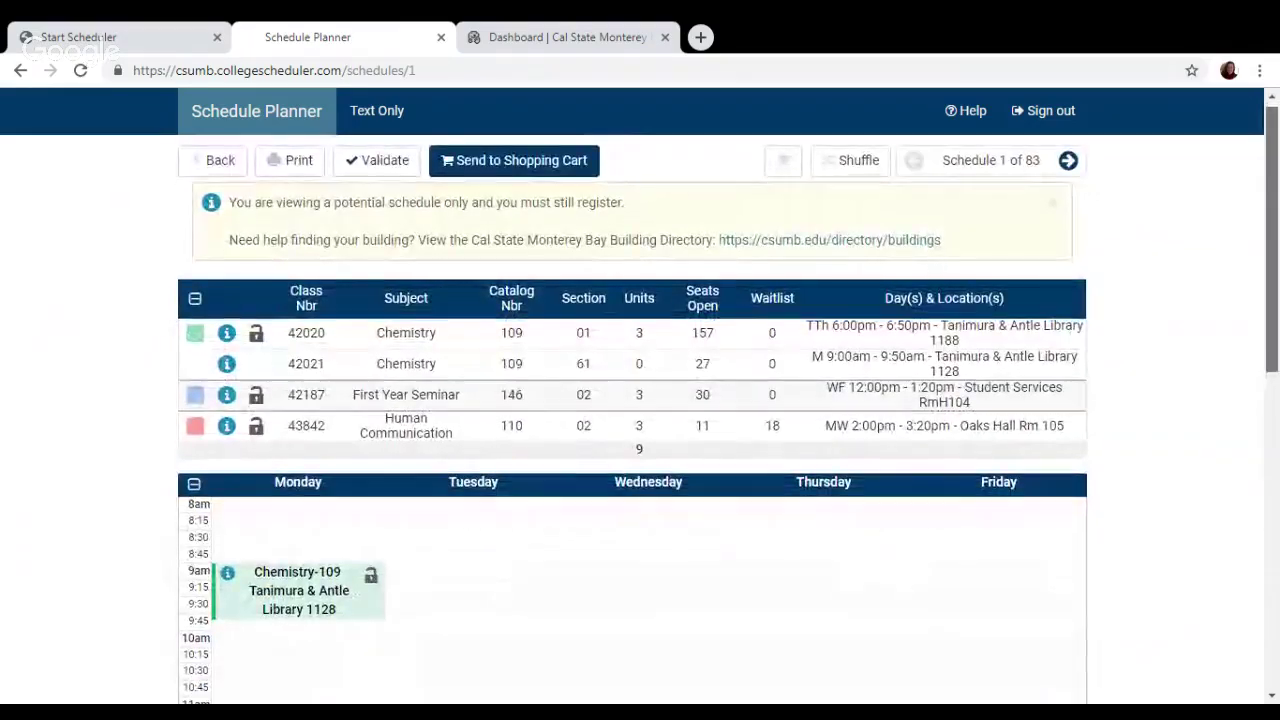
scroll(632, 400, down, 3)
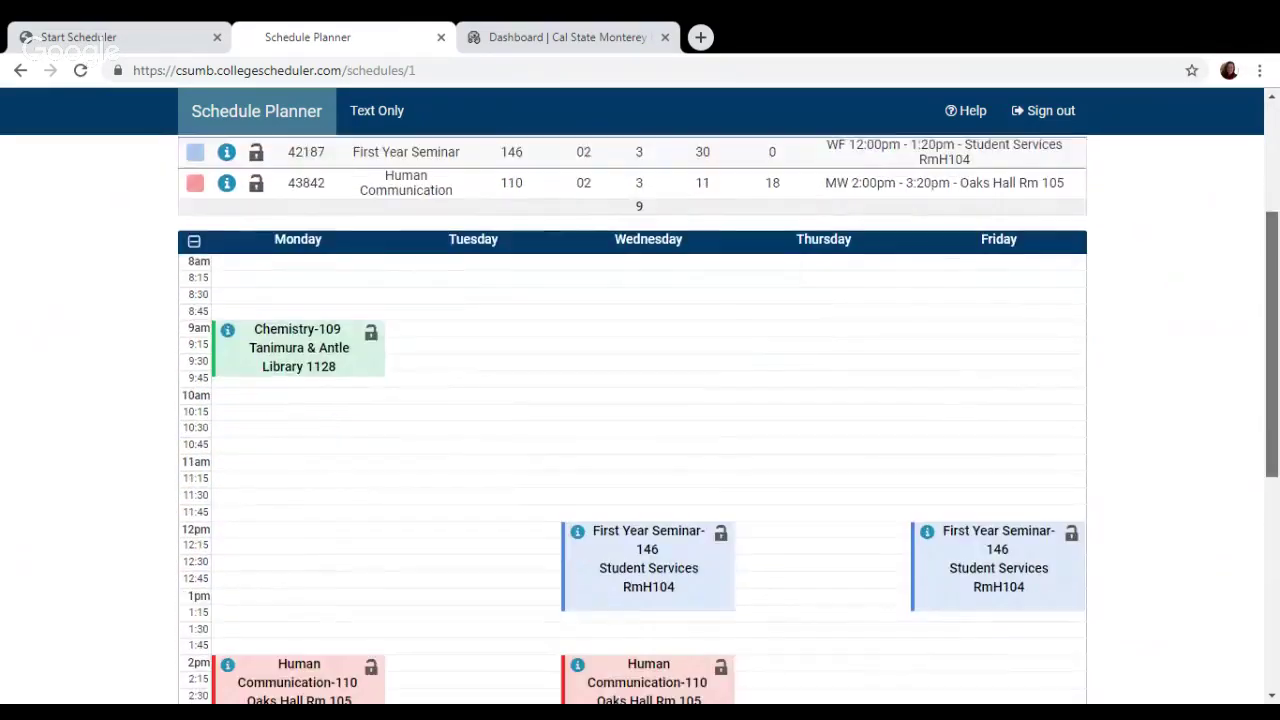
scroll(640, 420, down, 2)
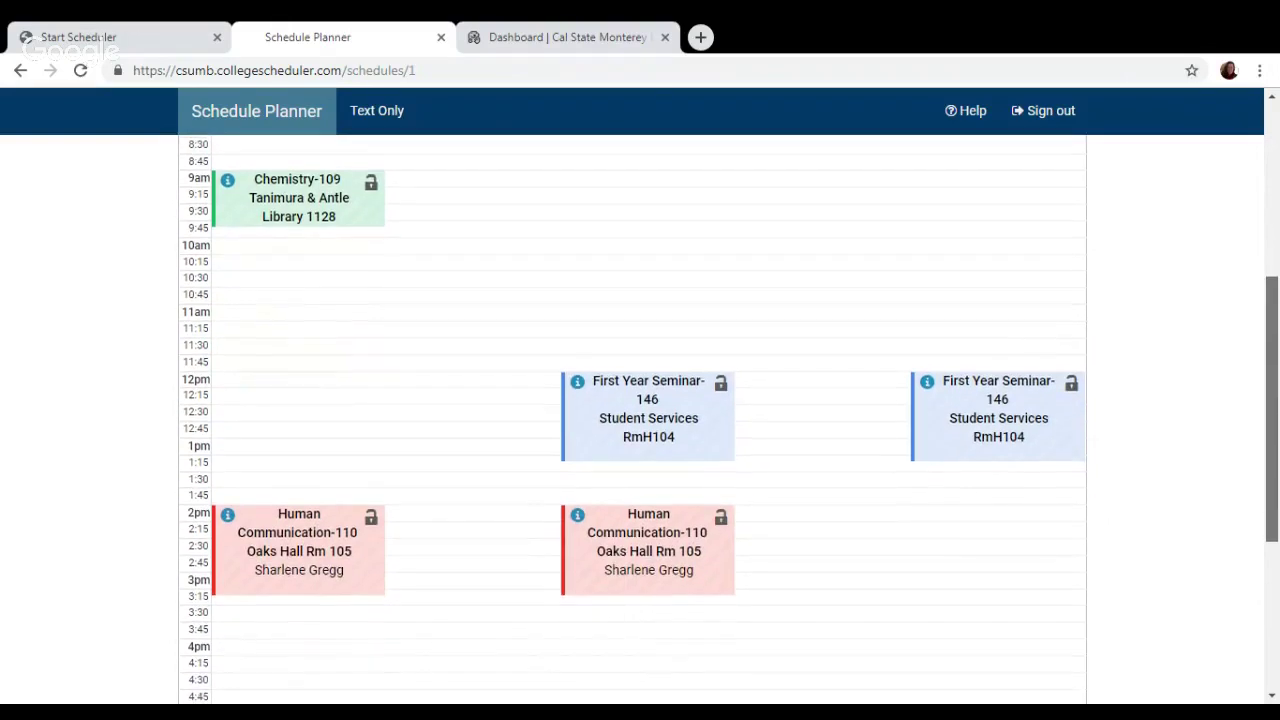
mouse_move(1275, 393)
mouse_down()
mouse_move(1275, 414)
mouse_move(1276, 397)
mouse_up()
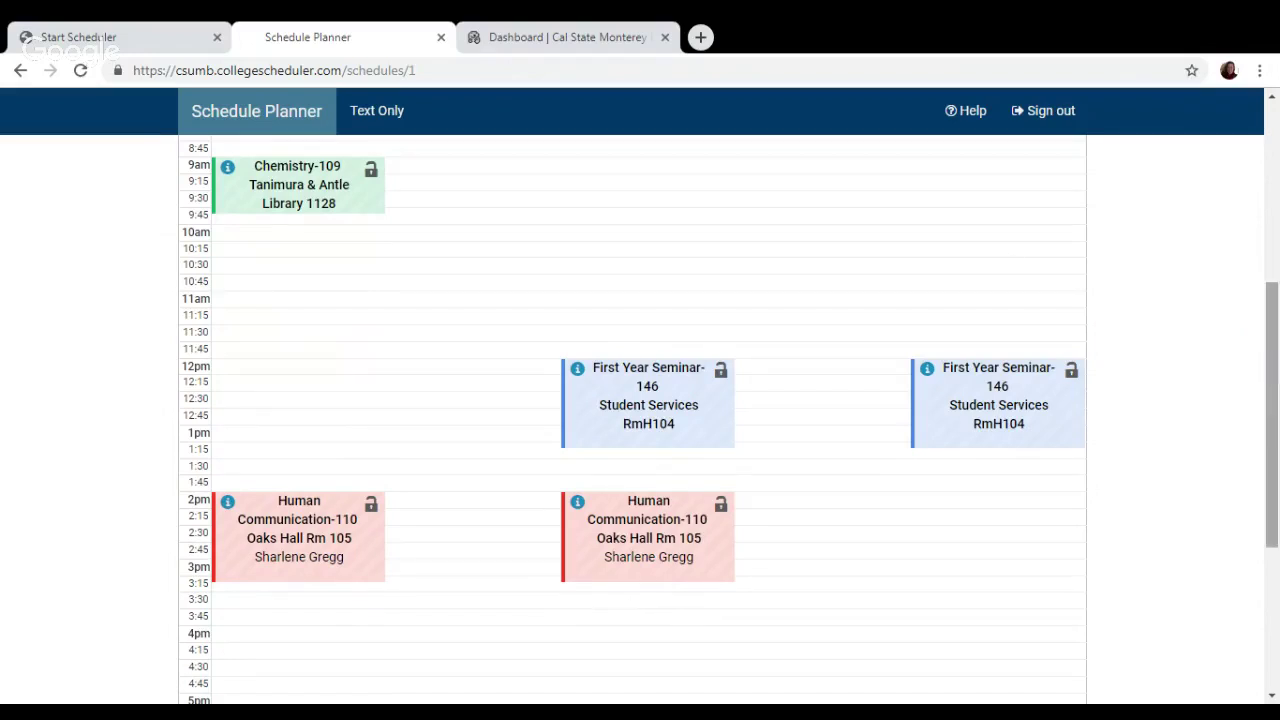
drag(1274, 400, 1274, 218)
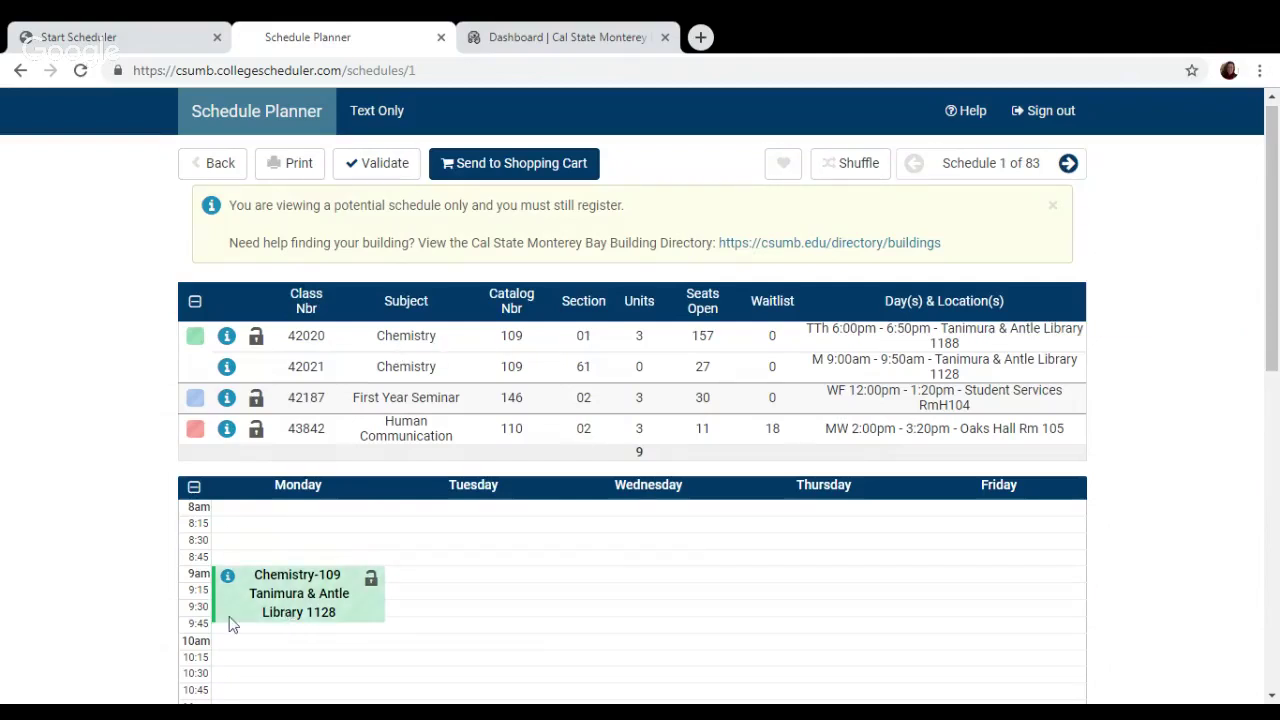
Lock the evening Chemistry 109 sections, narrowing results to 12 schedules.
drag(1274, 240, 1274, 505)
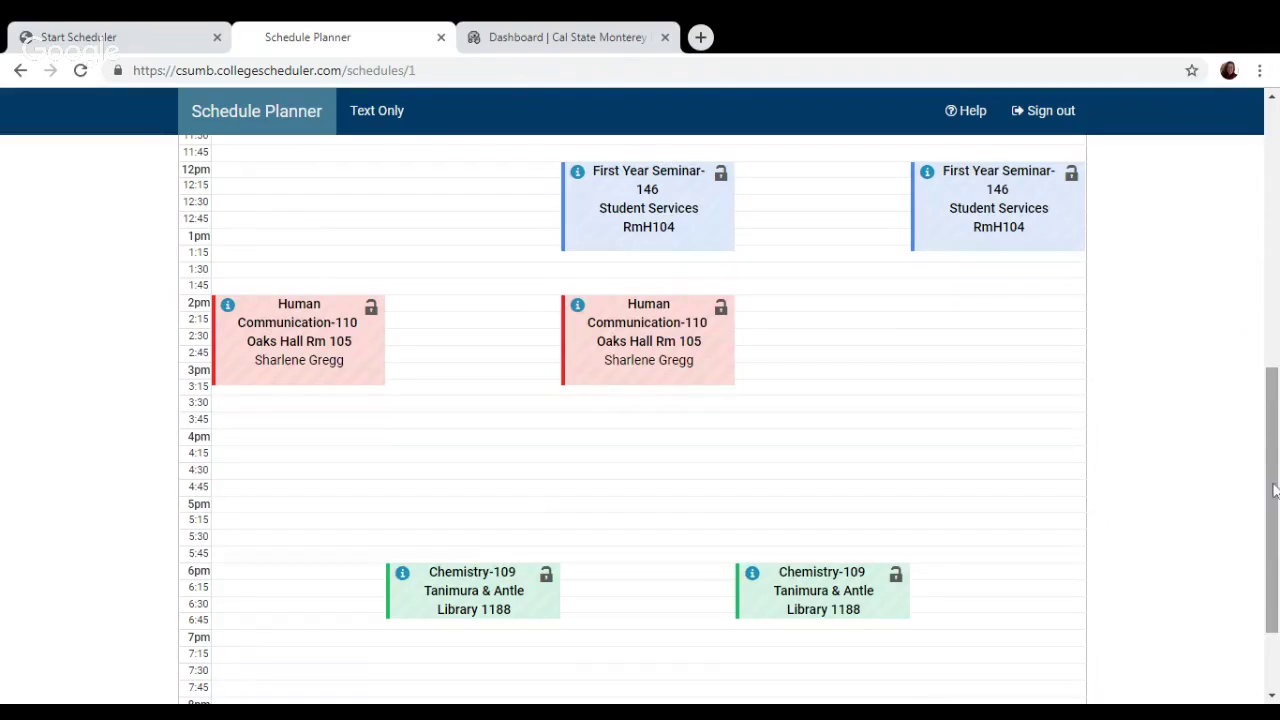
click(896, 584)
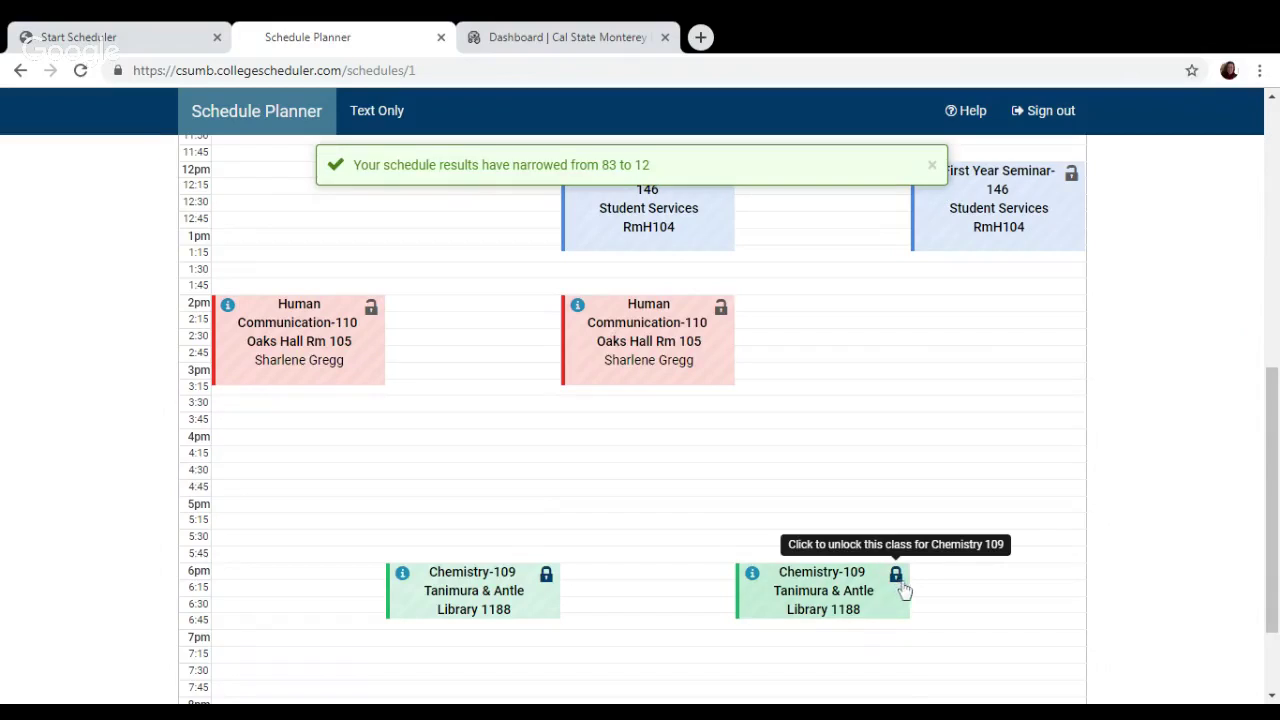
scroll(620, 303, up, 3)
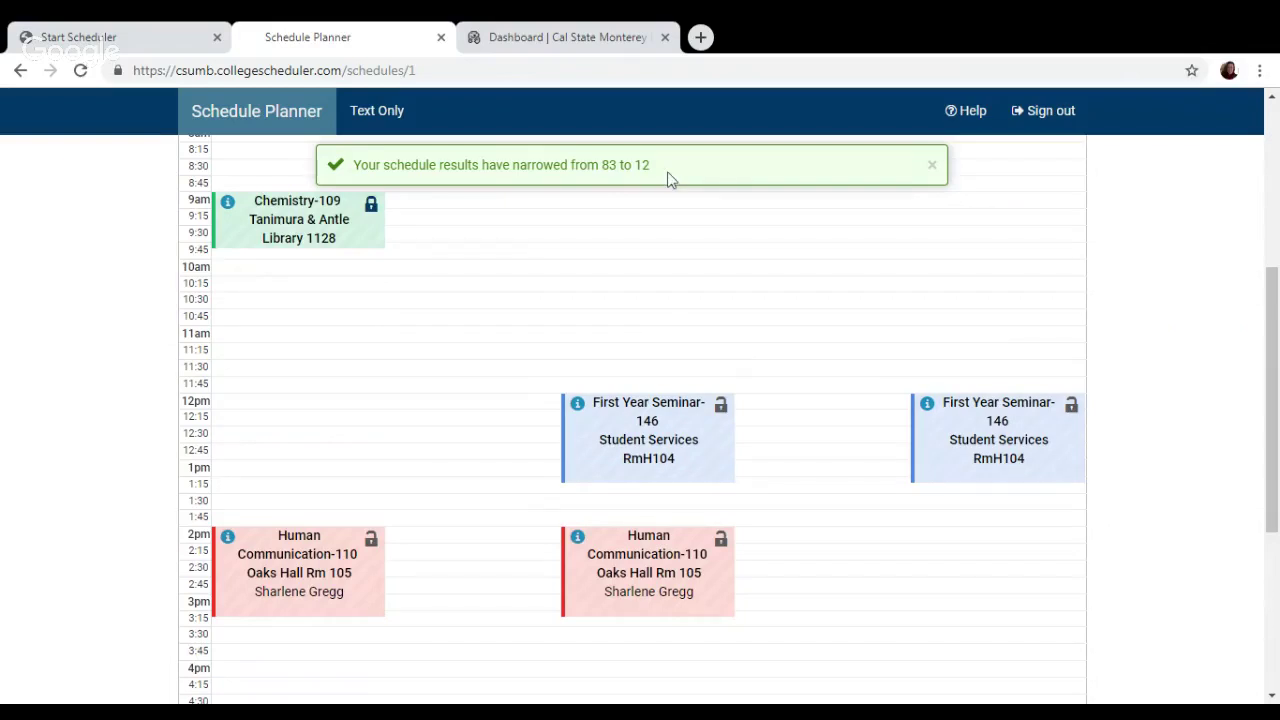
drag(1271, 315, 1271, 416)
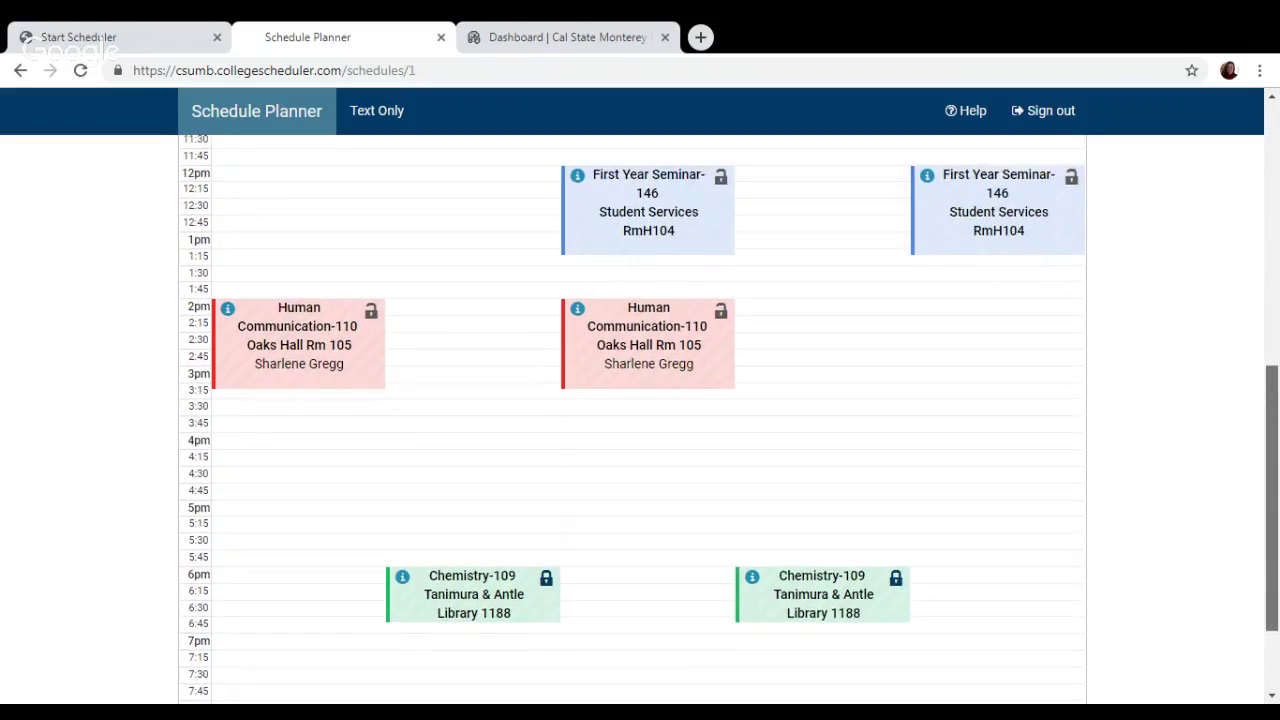
drag(1271, 416, 1271, 150)
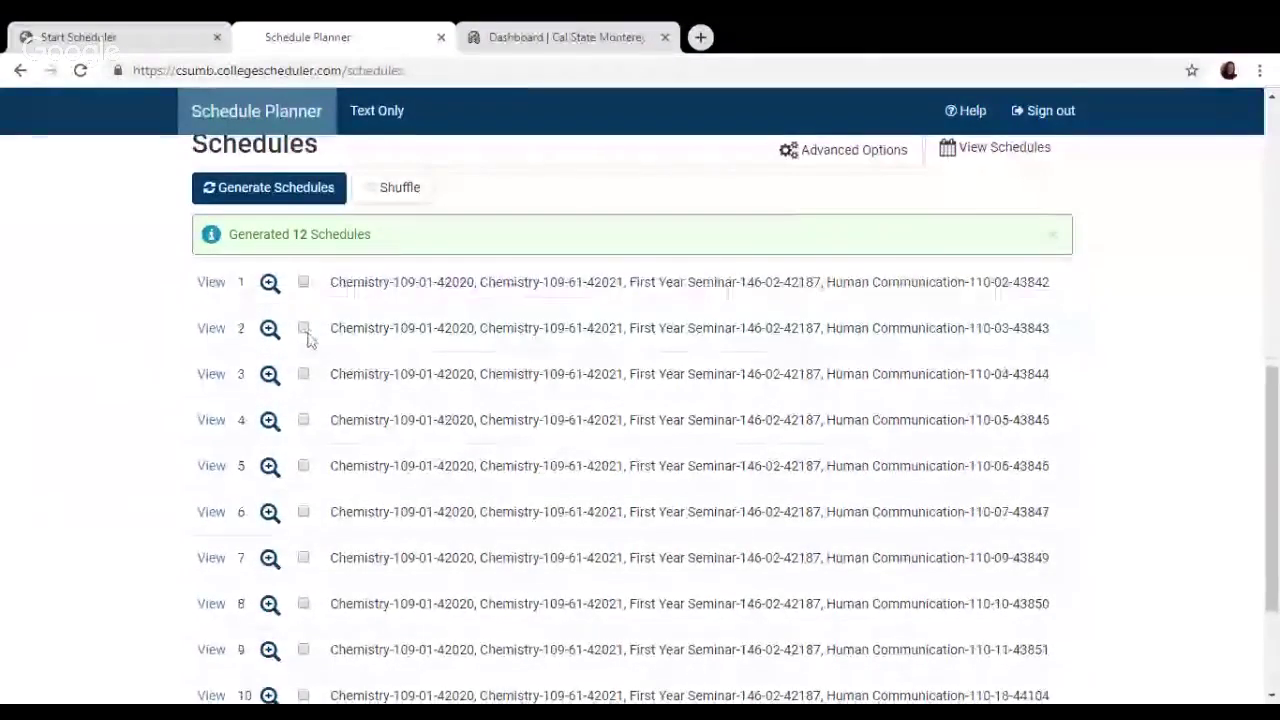
Tick schedules 1–4 and review their weekly calendars in the side-by-side comparison.
click(304, 282)
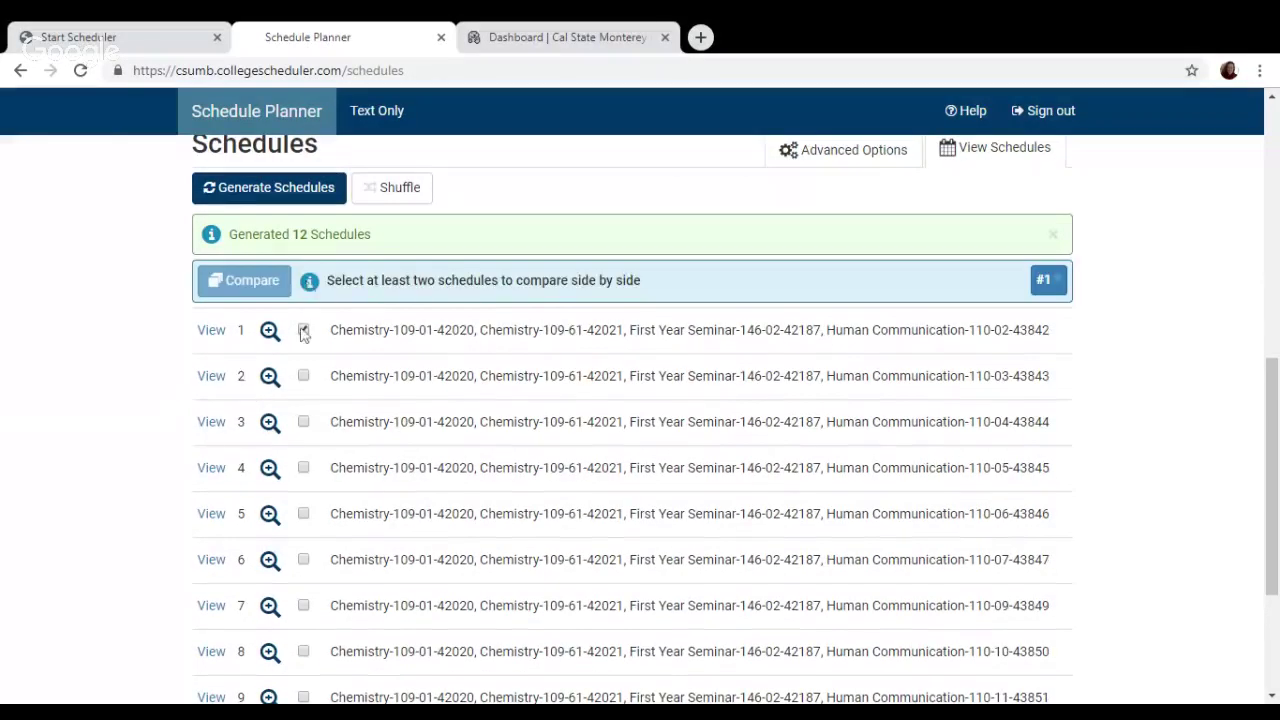
click(304, 378)
click(304, 423)
click(304, 468)
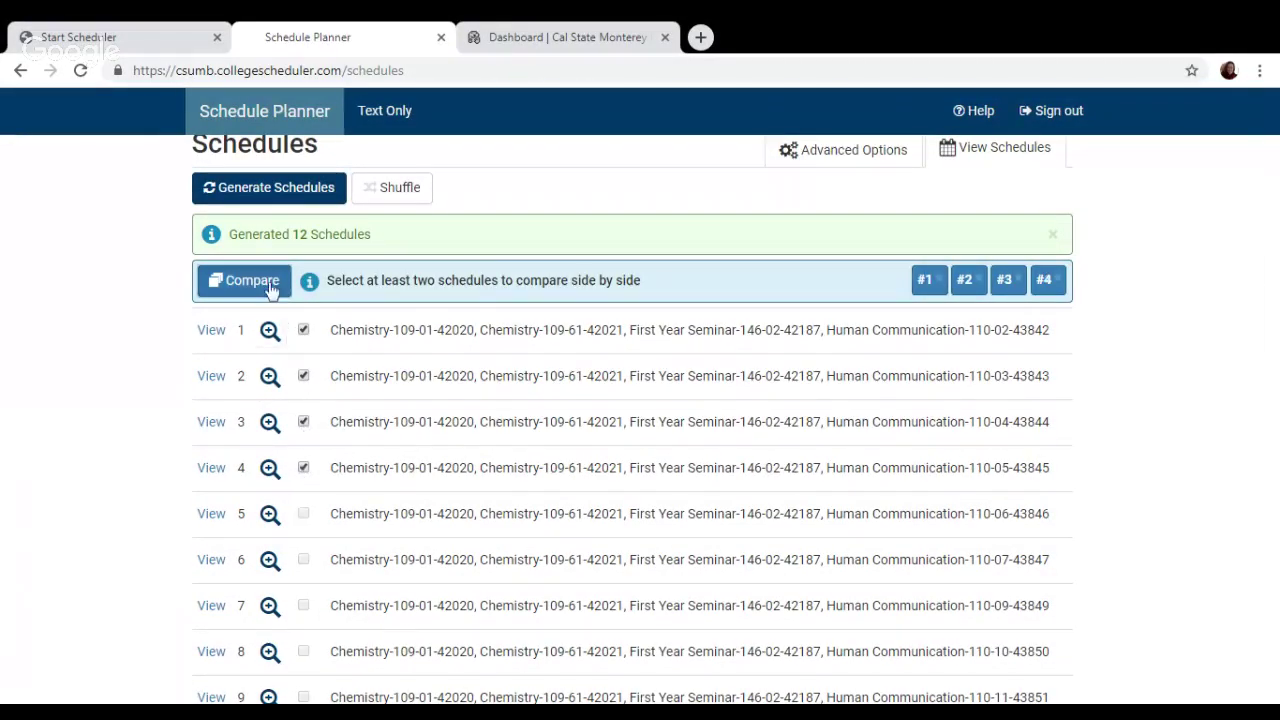
click(240, 282)
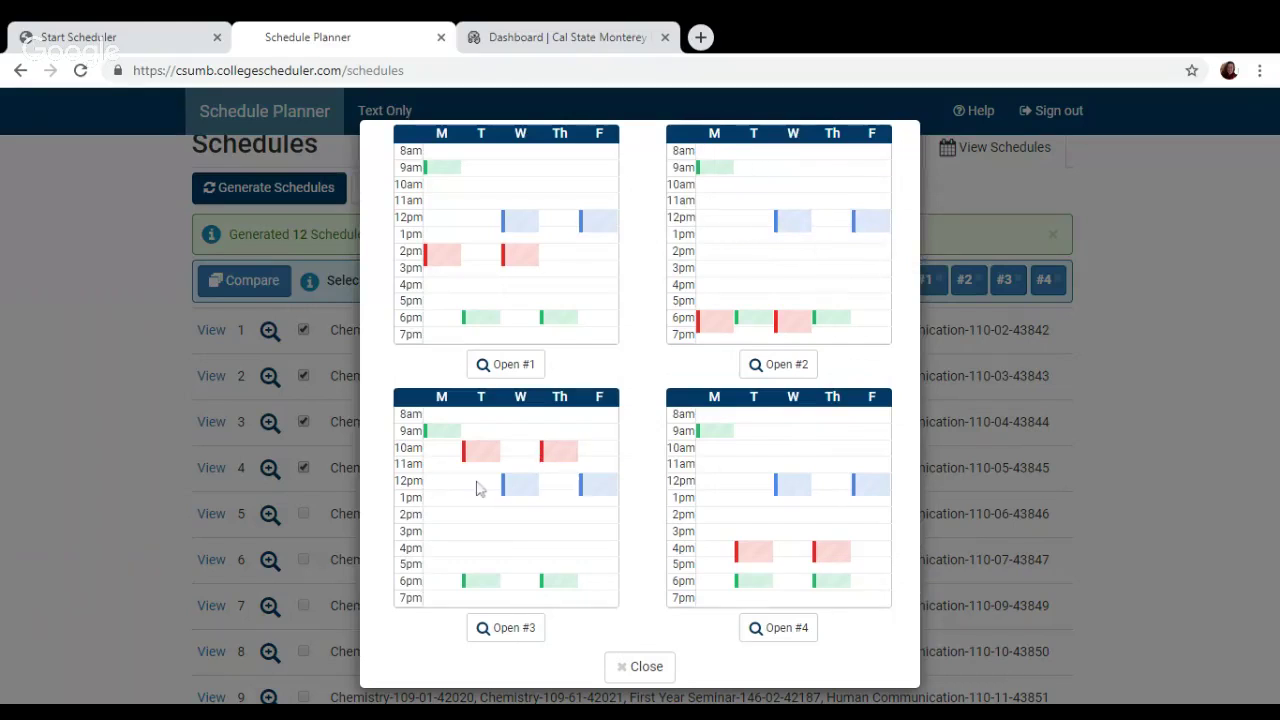
click(620, 668)
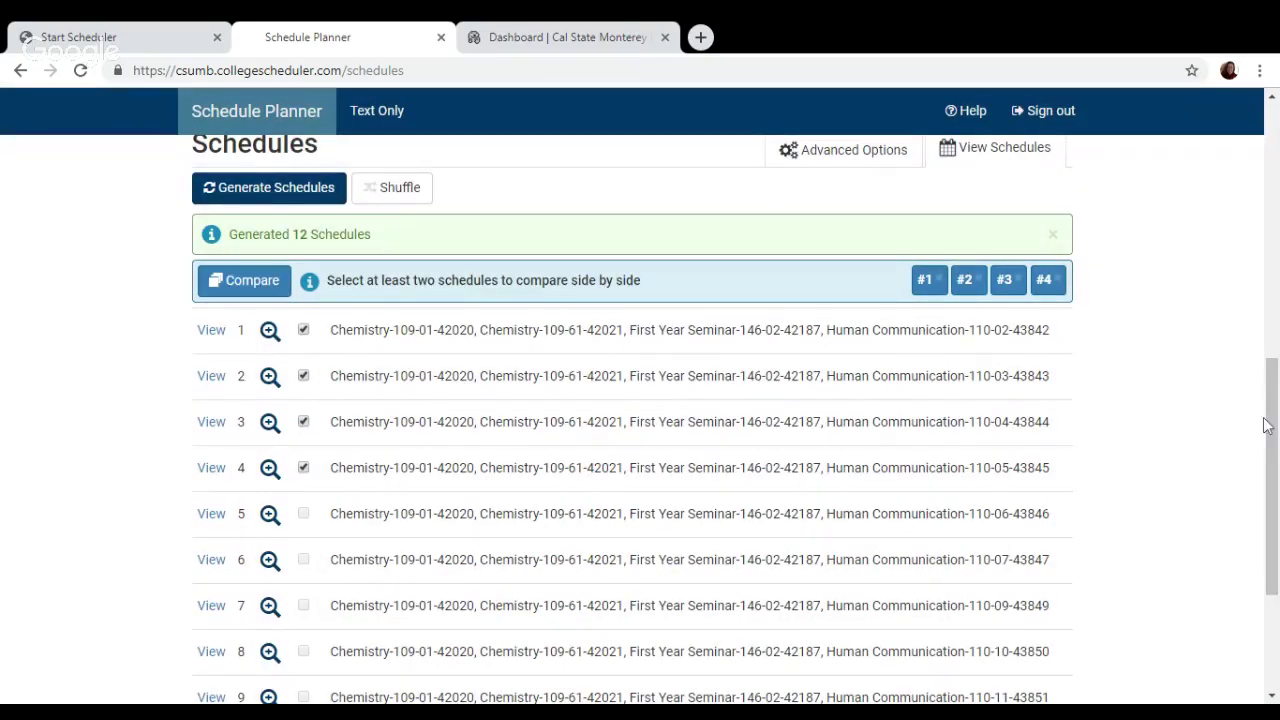
click(236, 293)
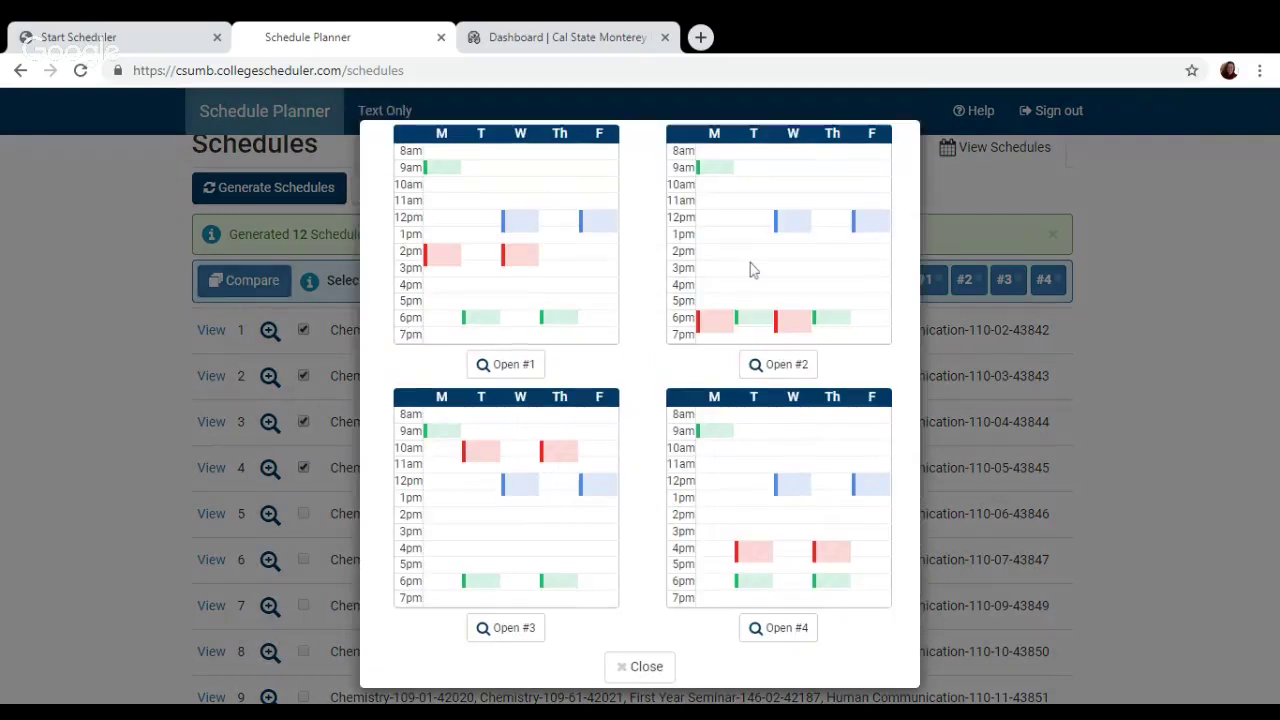
click(640, 672)
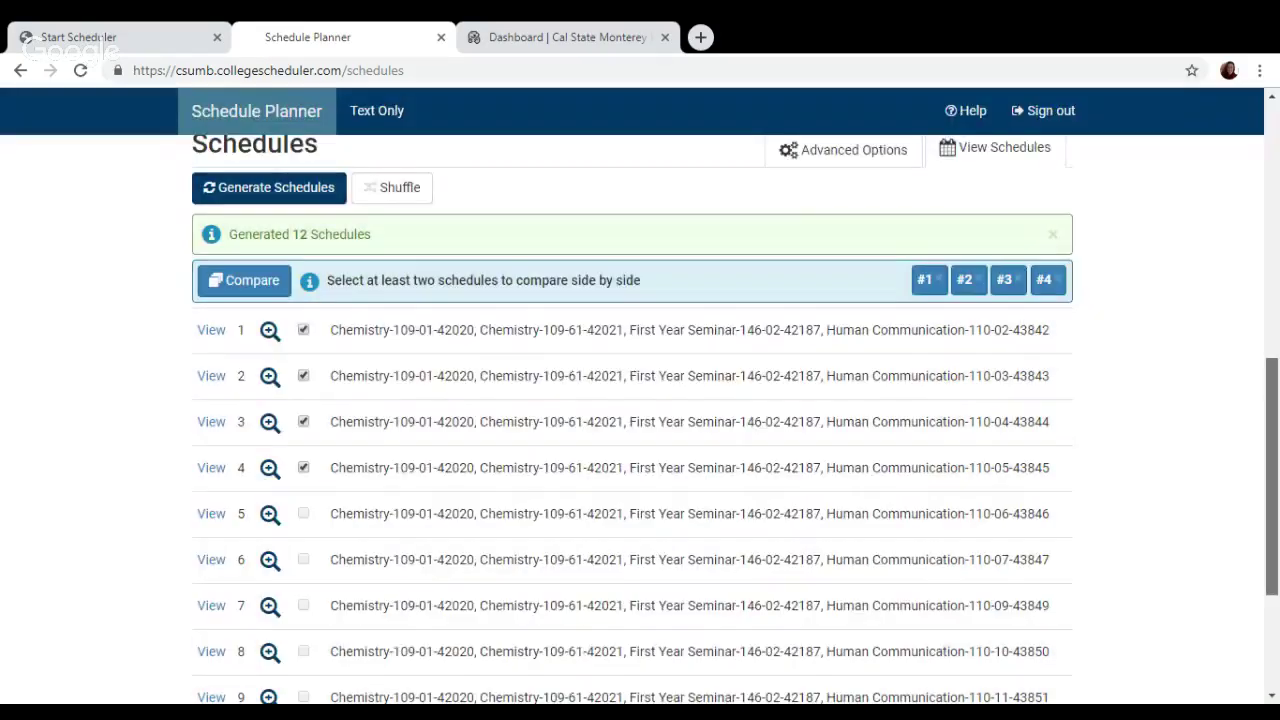
Uncheck Human Communication 110 sections 02 and 03 and save the course options.
scroll(640, 672, up, 4)
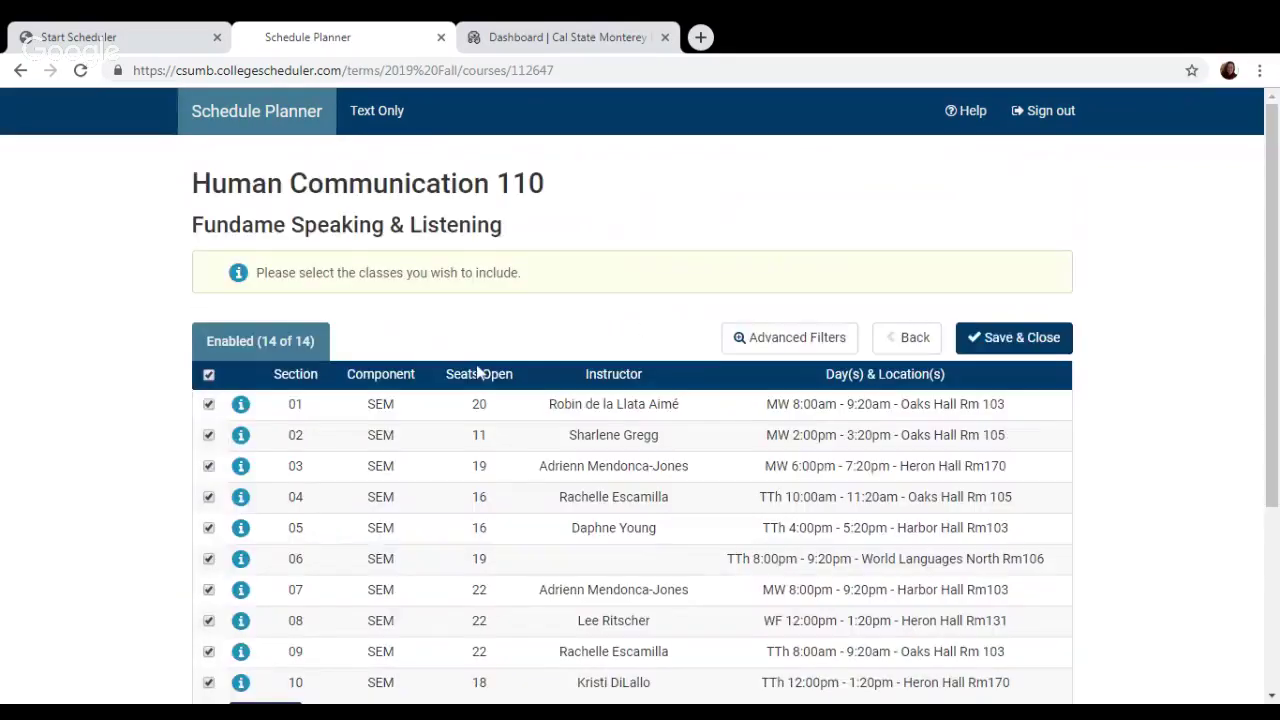
click(209, 436)
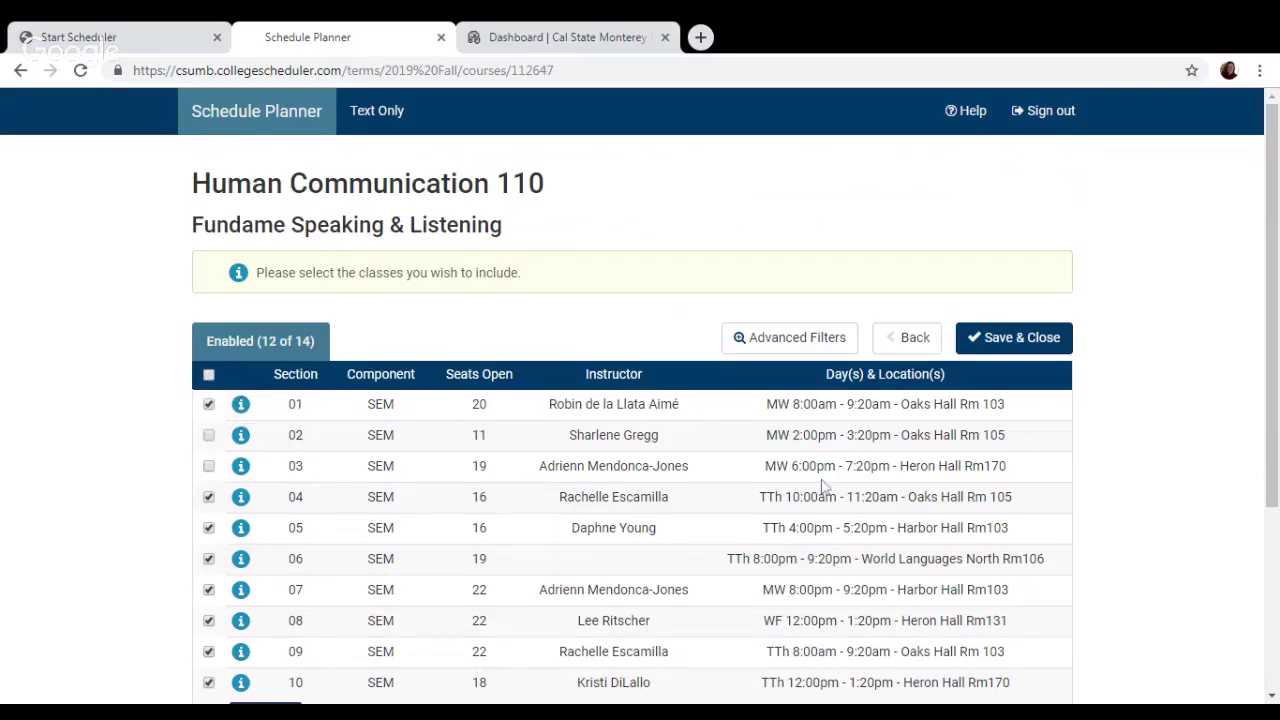
click(1052, 337)
Regenerate schedules with the new section choices, producing 10 results.
scroll(640, 400, down, 3)
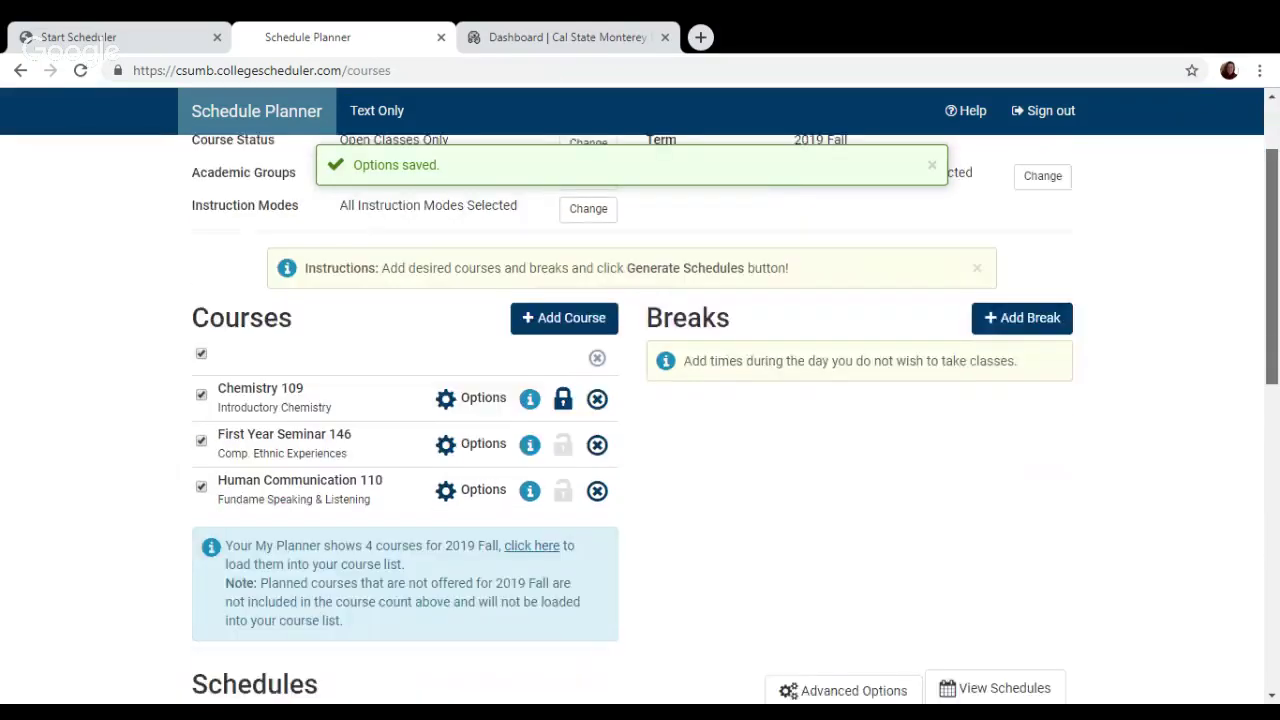
scroll(640, 400, down, 1)
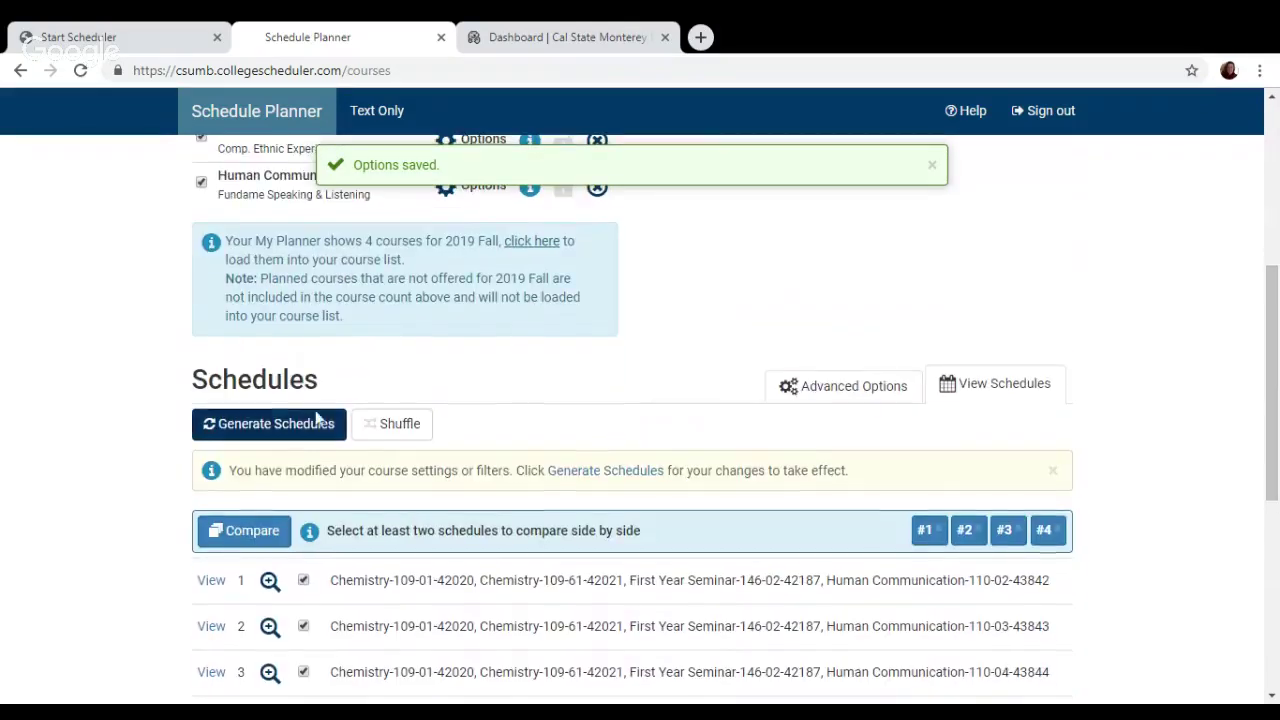
click(240, 429)
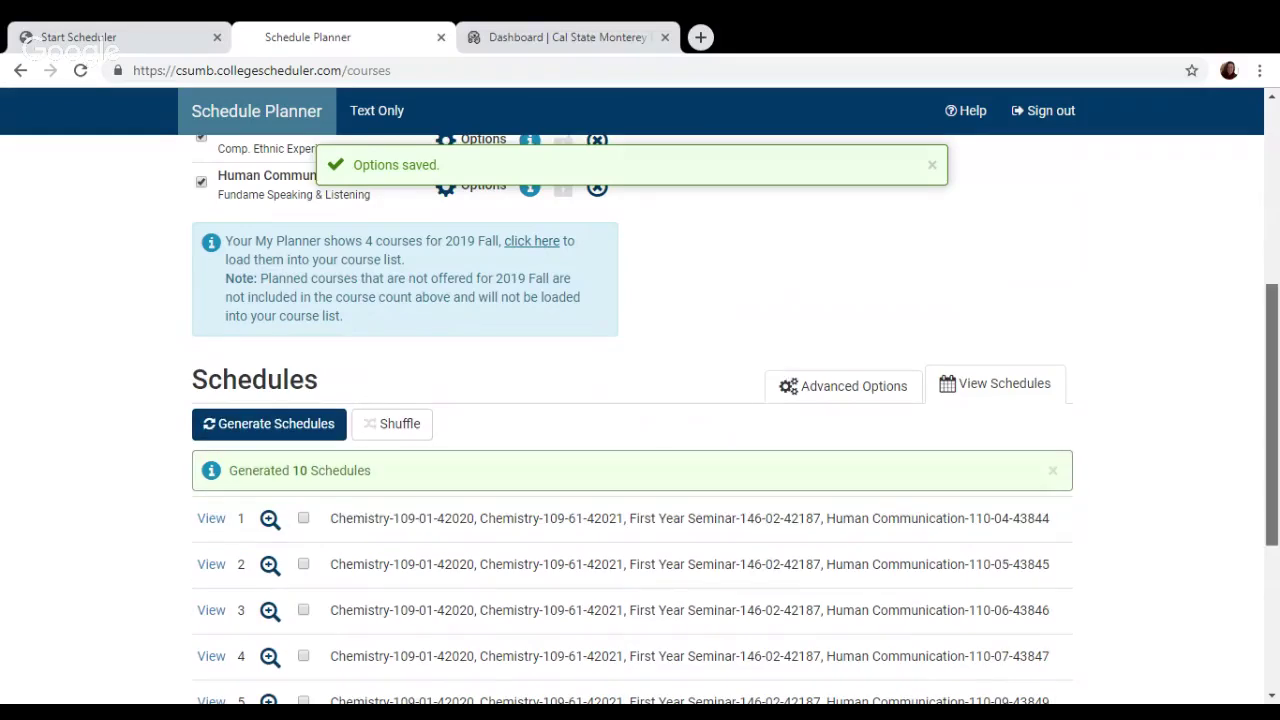
drag(1272, 415, 1272, 494)
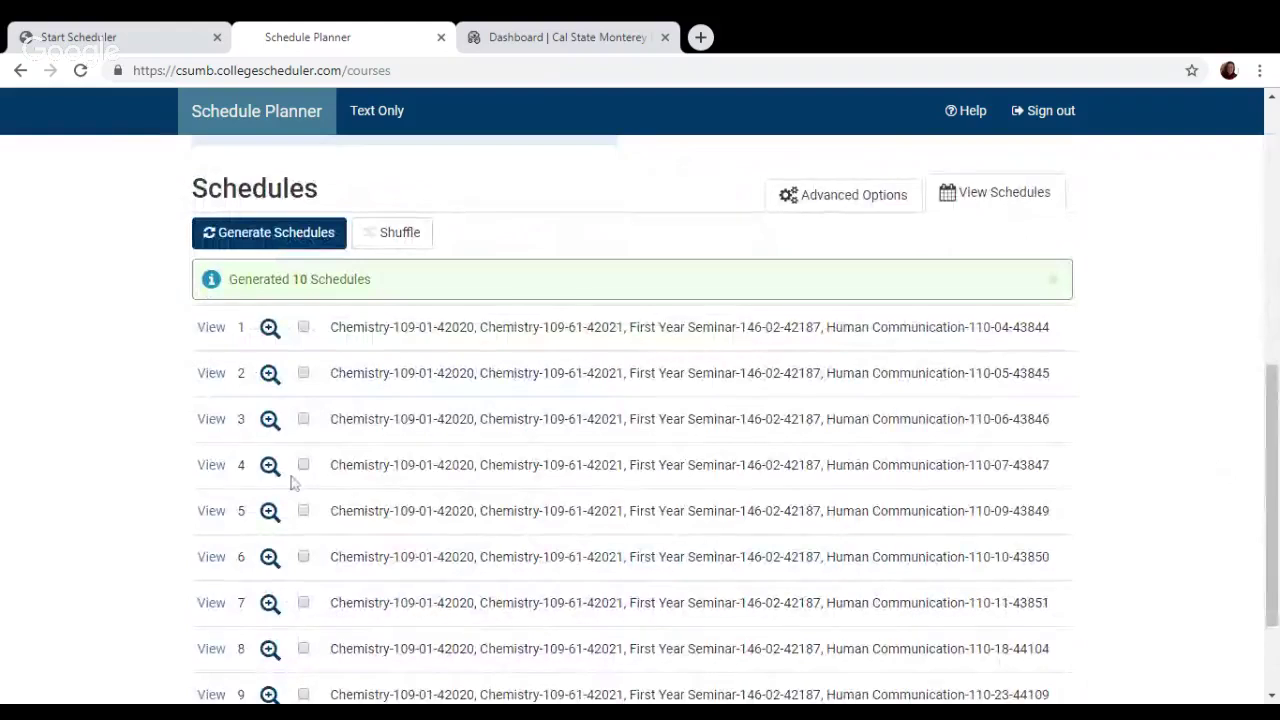
Send schedule 6 of 10 to the shopping cart, confirm the transfer, and read the import instructions.
click(212, 558)
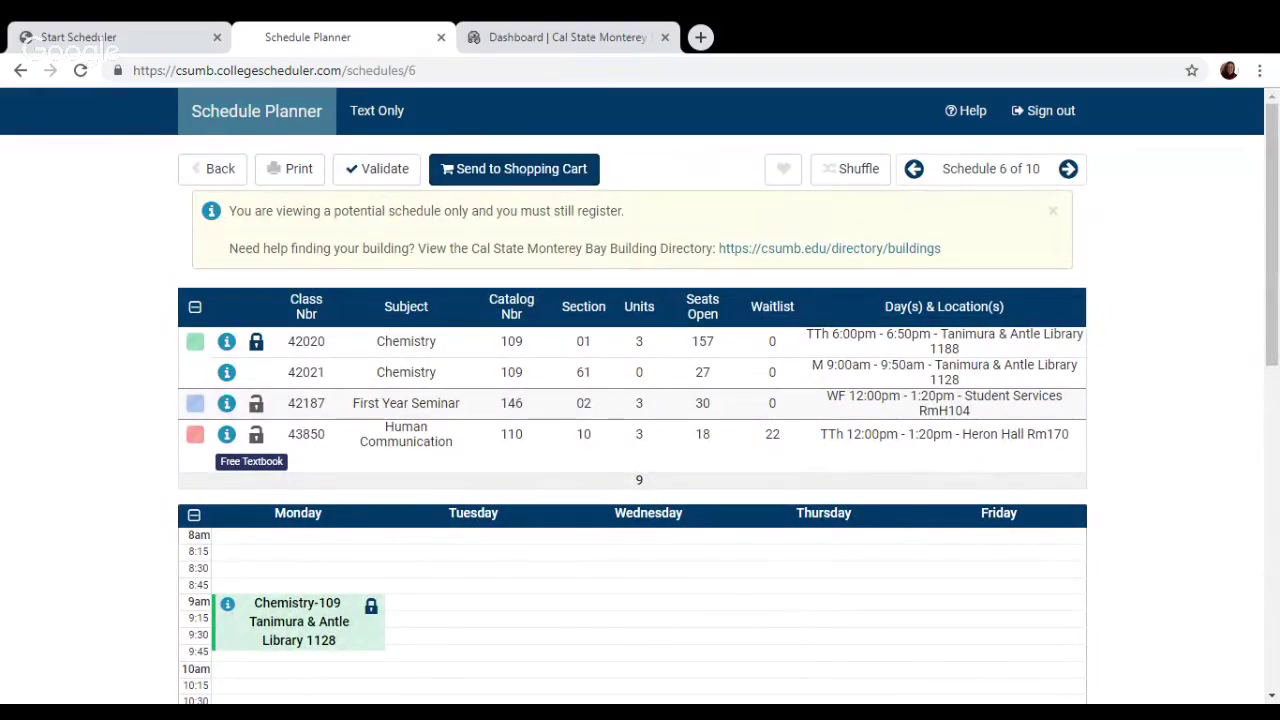
click(552, 170)
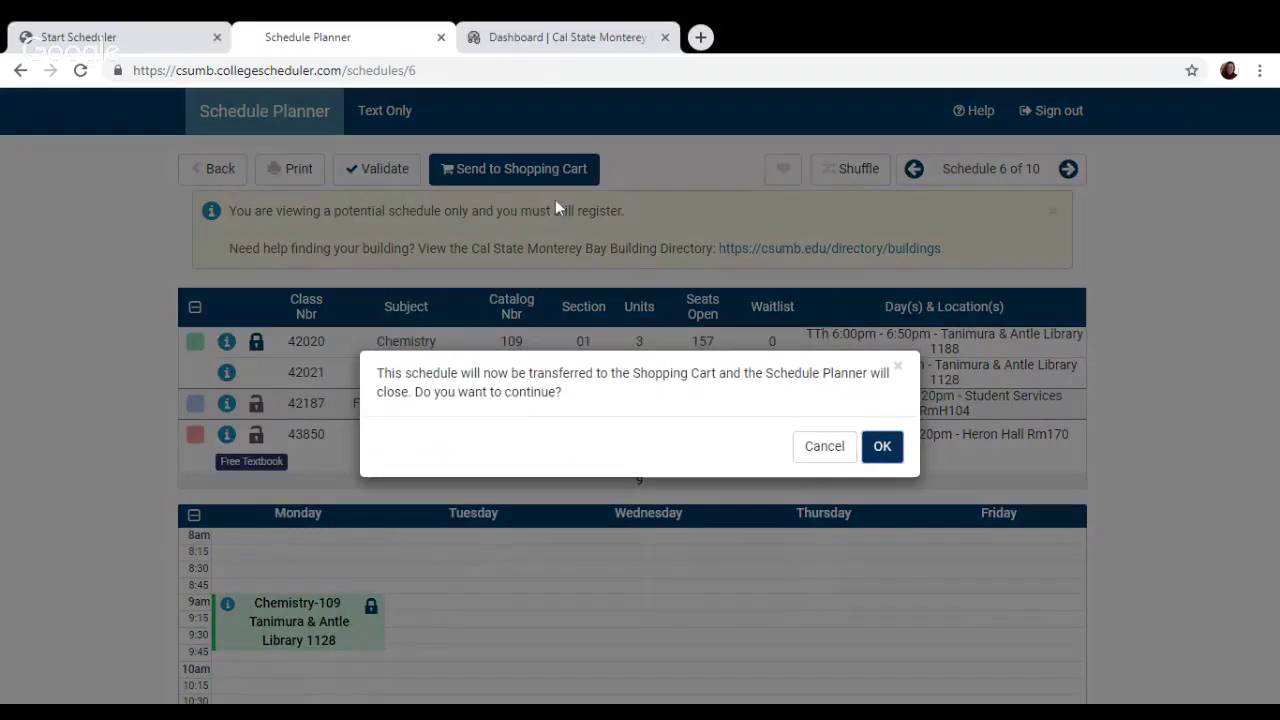
click(880, 448)
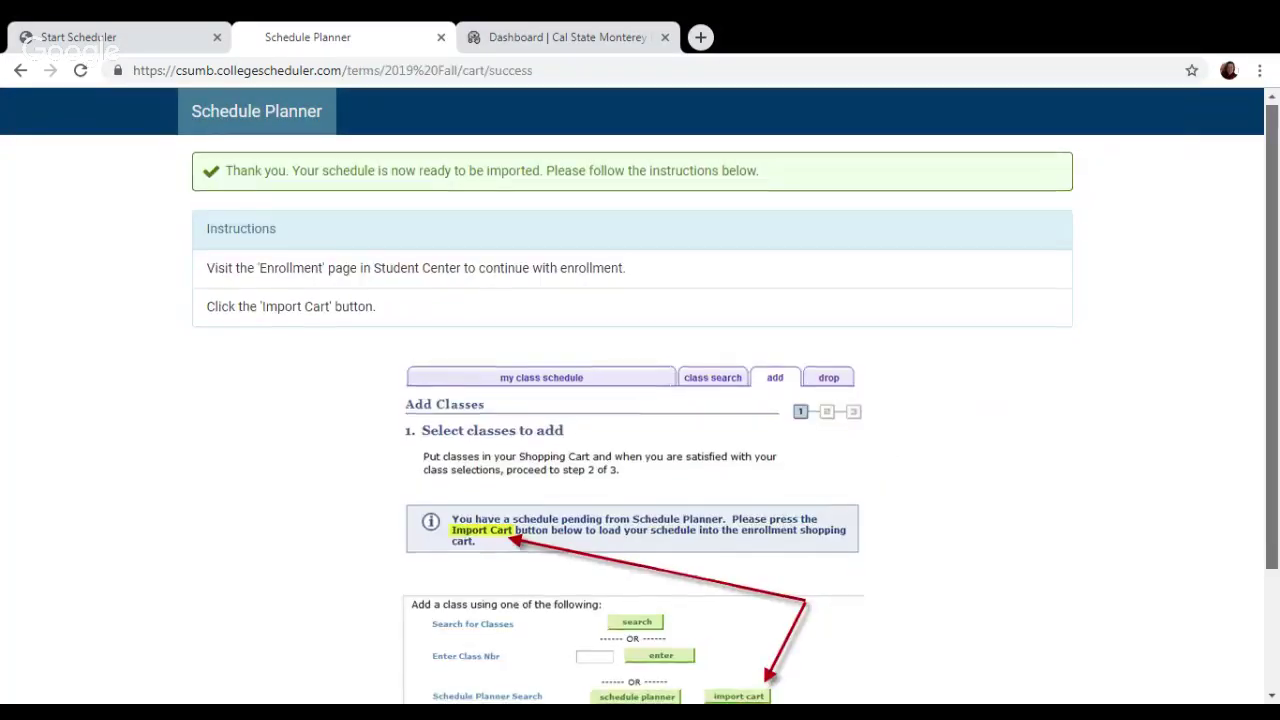
drag(1274, 262, 1275, 357)
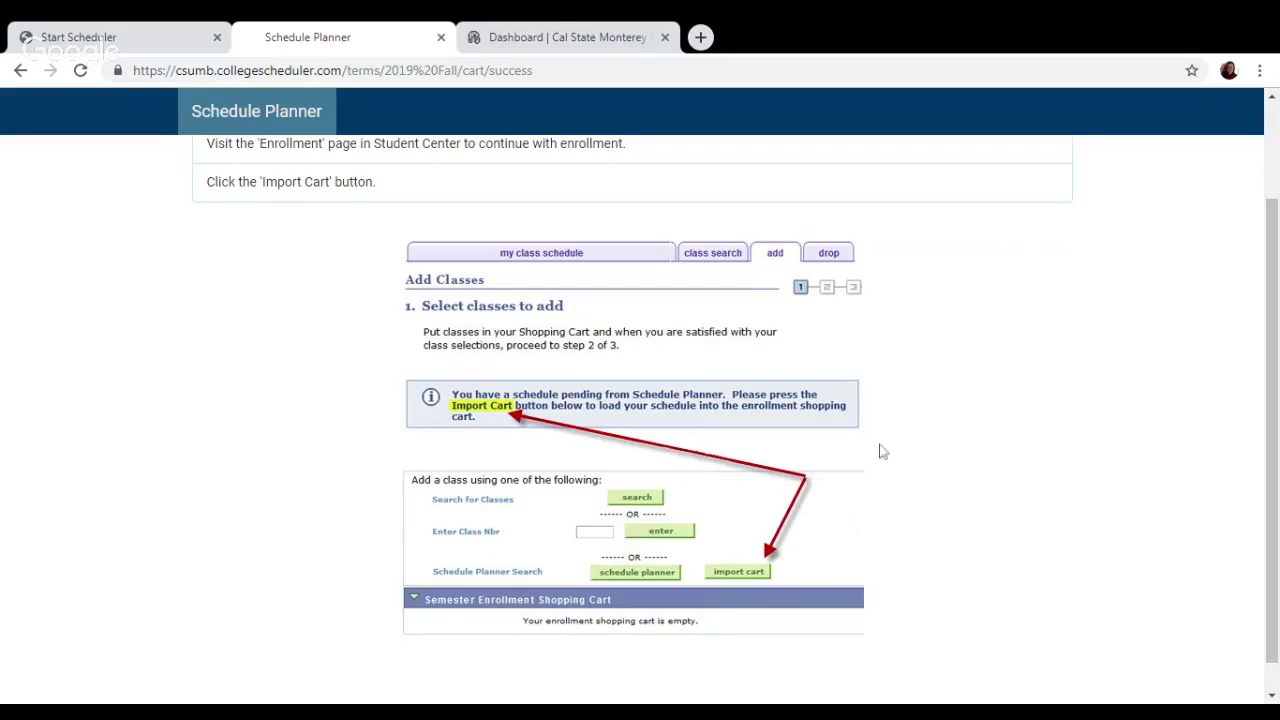
scroll(640, 400, up, 2)
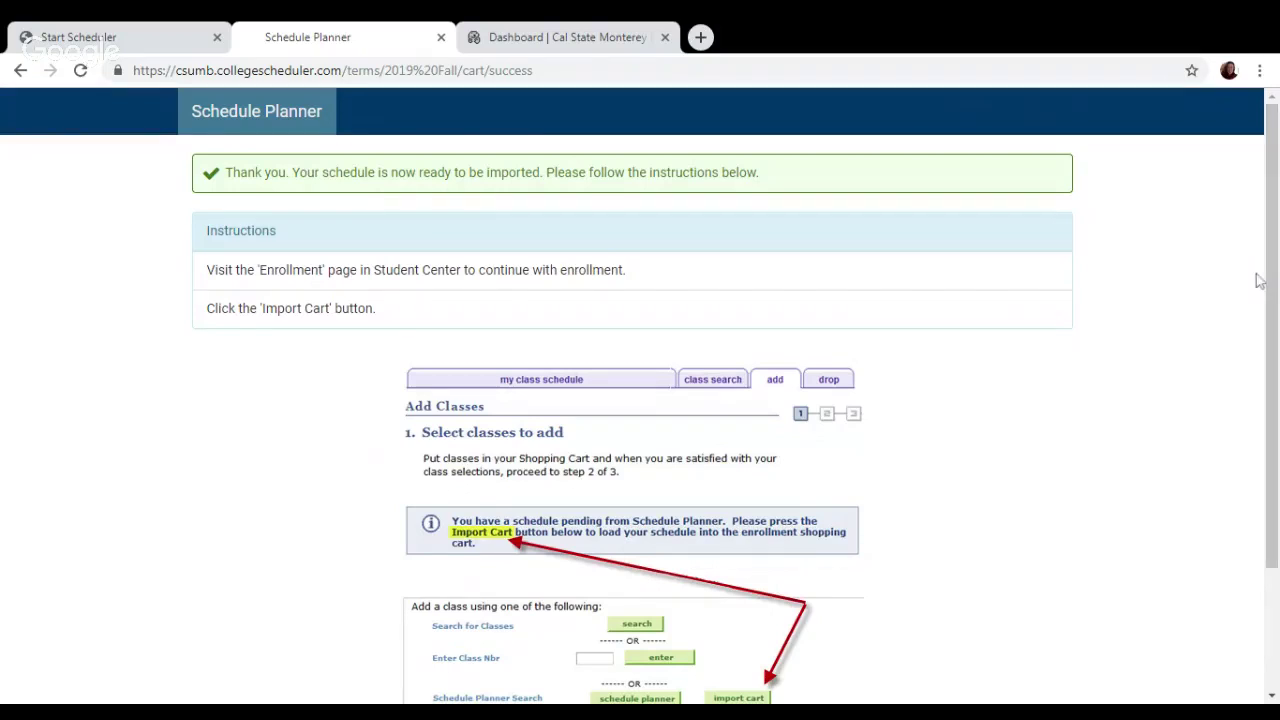
Go back to Schedule 6 of 10 and review its Chemistry 109, Seminar 146 and Communication 110 sections (9 units).
click(20, 72)
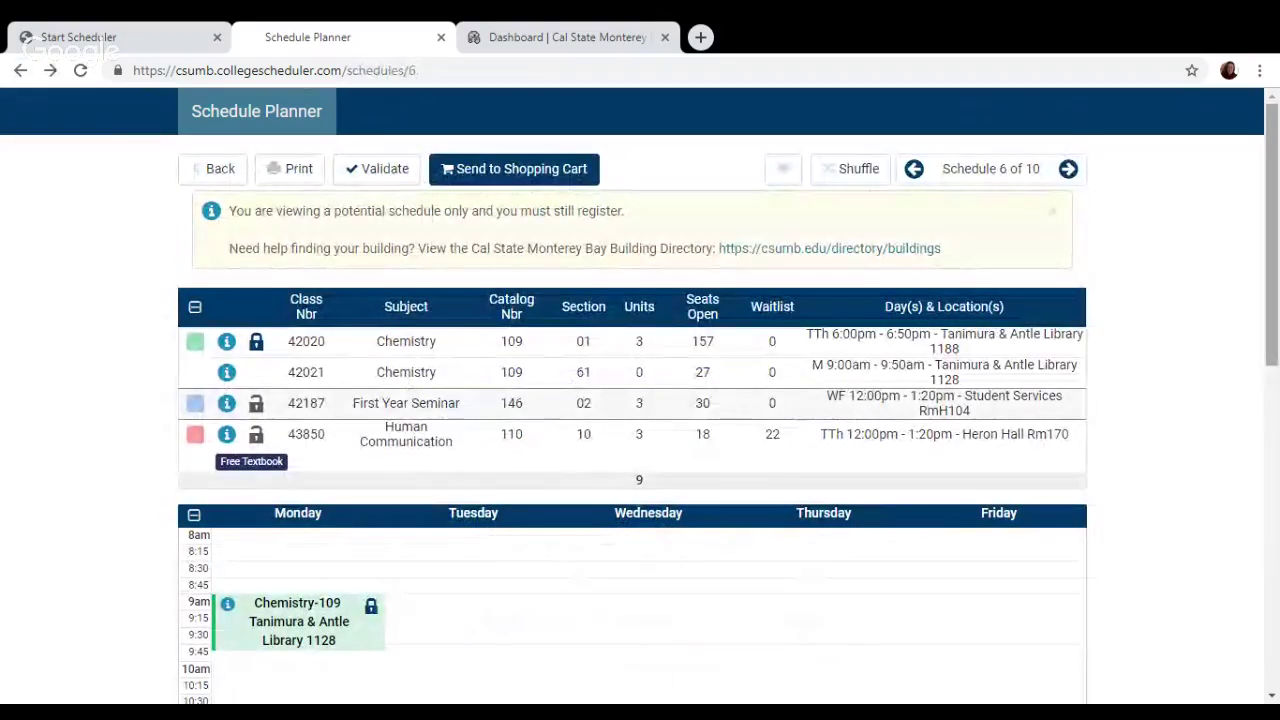
scroll(1277, 260, down, 1)
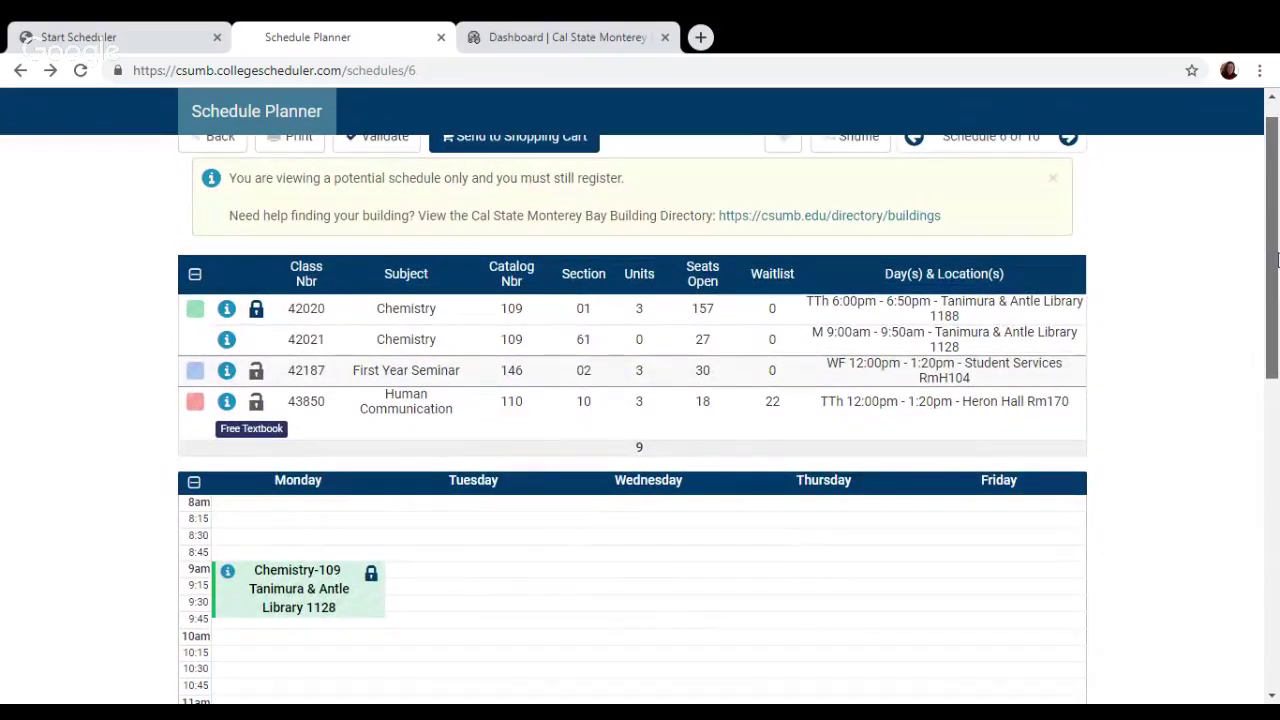
drag(1277, 260, 1277, 275)
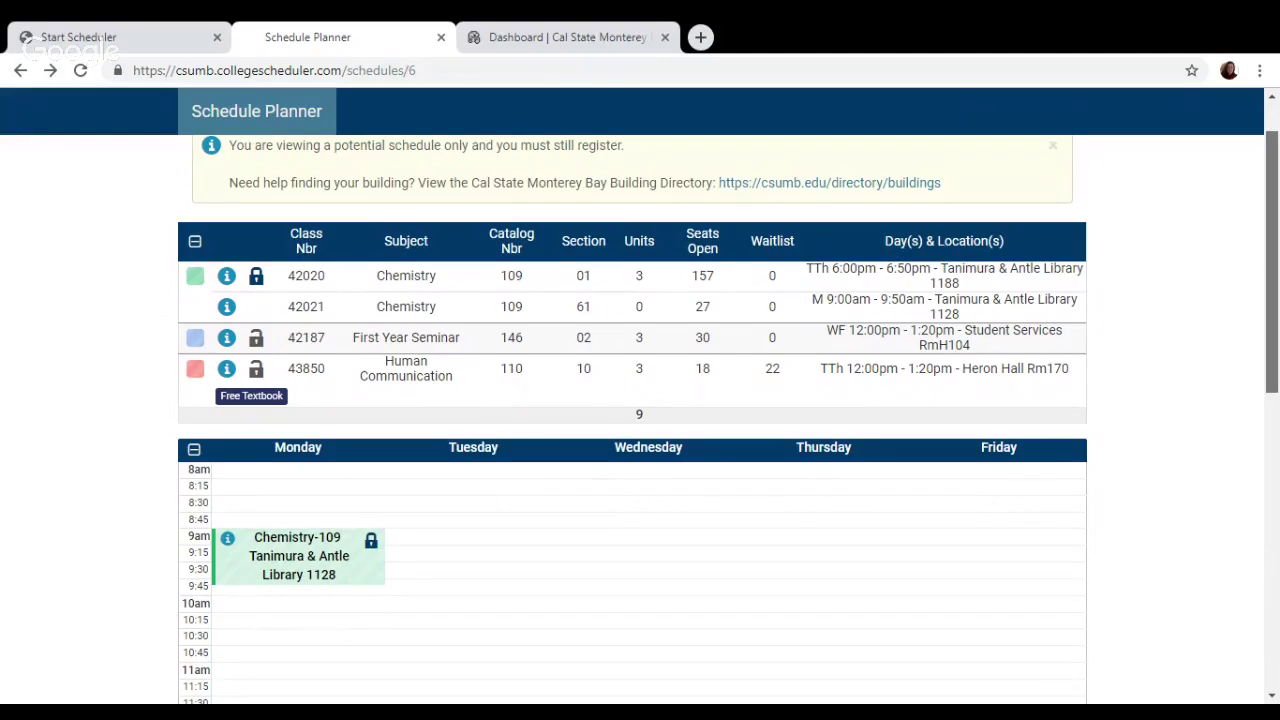
scroll(1272, 280, down, 1)
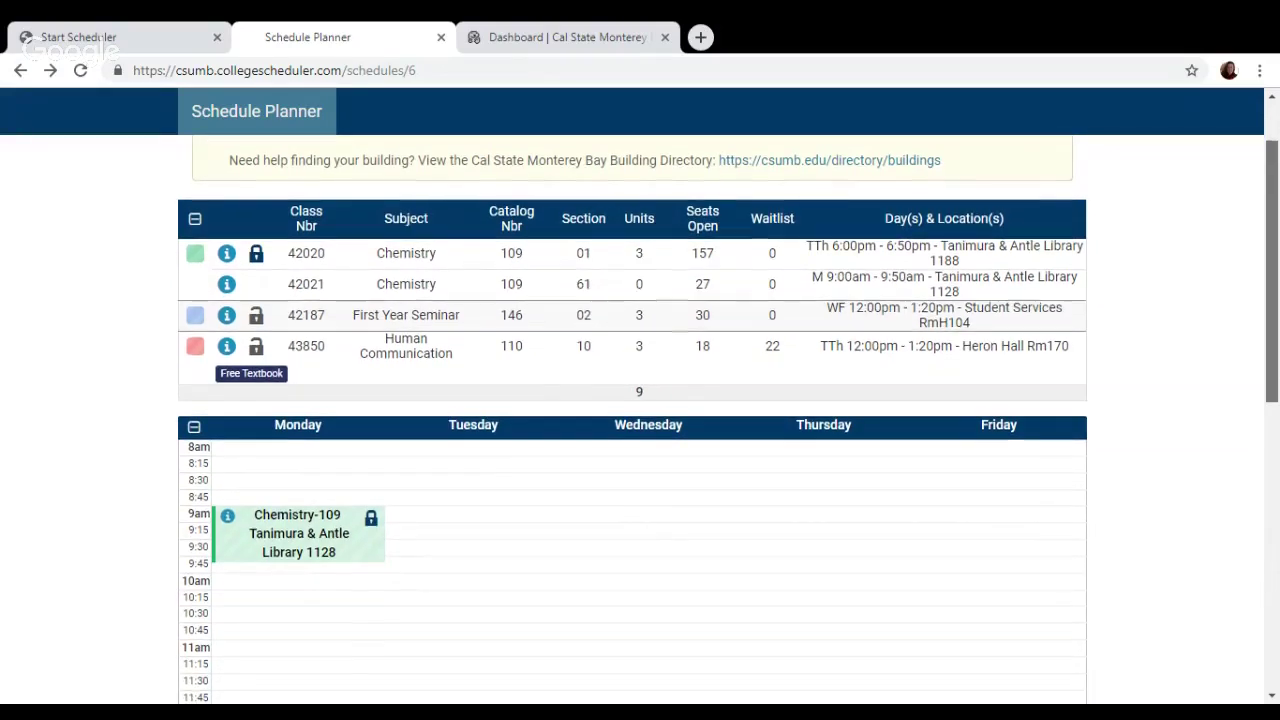
scroll(640, 420, down, 2)
scroll(640, 420, up, 2)
scroll(640, 420, up, 1)
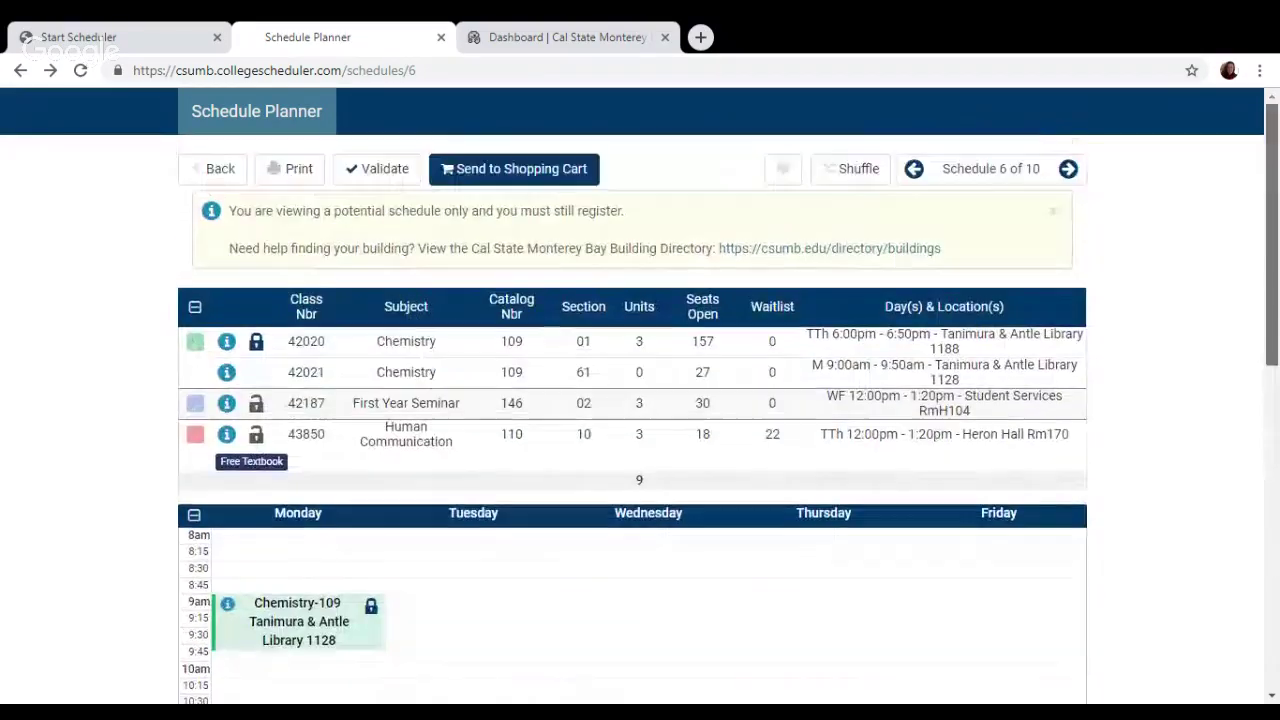